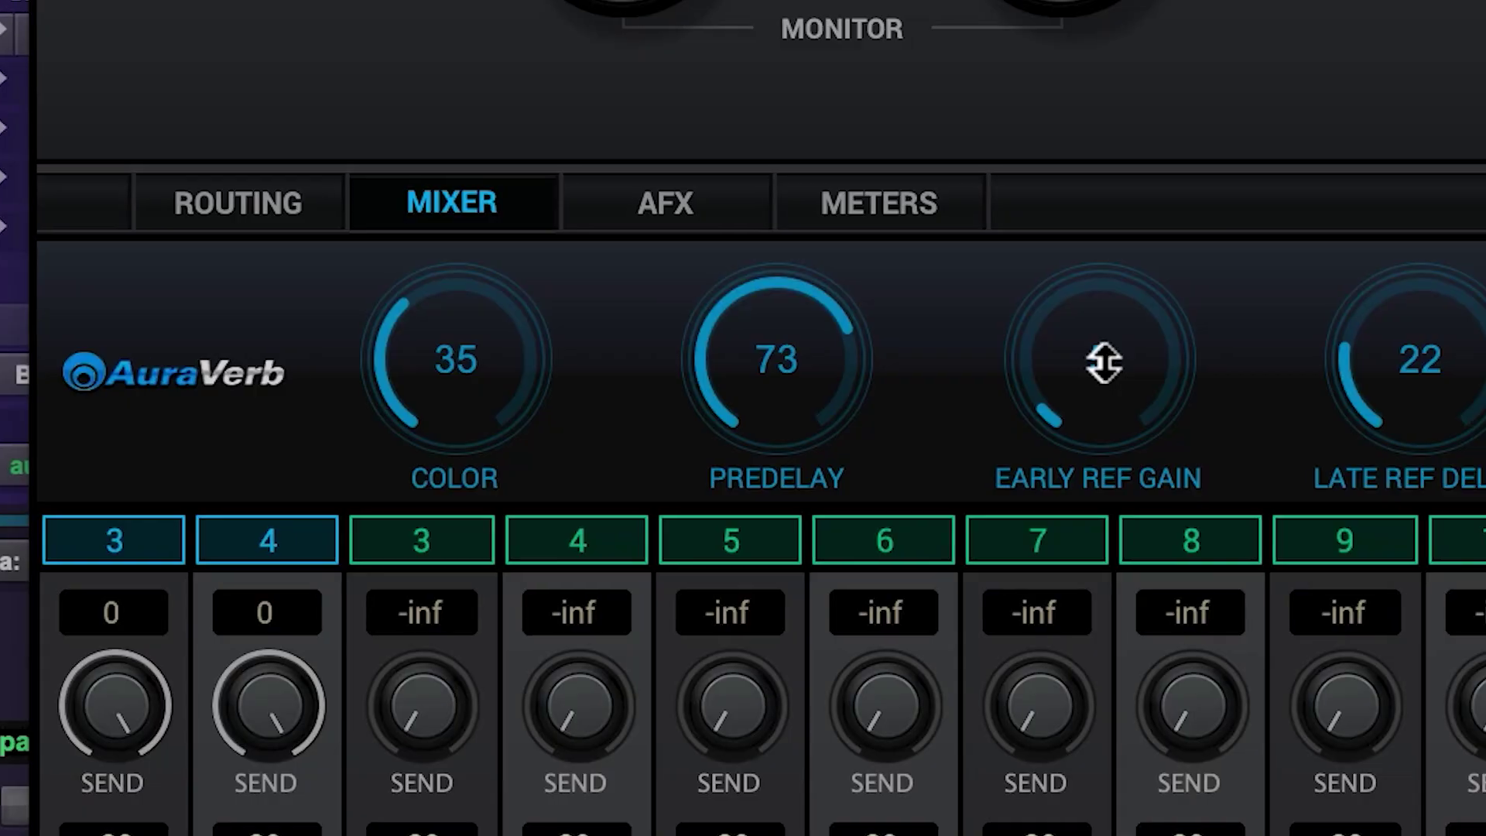
Step: Adjust the early reflection gain of the AuraVerb reverb
left_click_drag(1102, 361, 875, 265)
left_click_drag(772, 257, 322, 250)
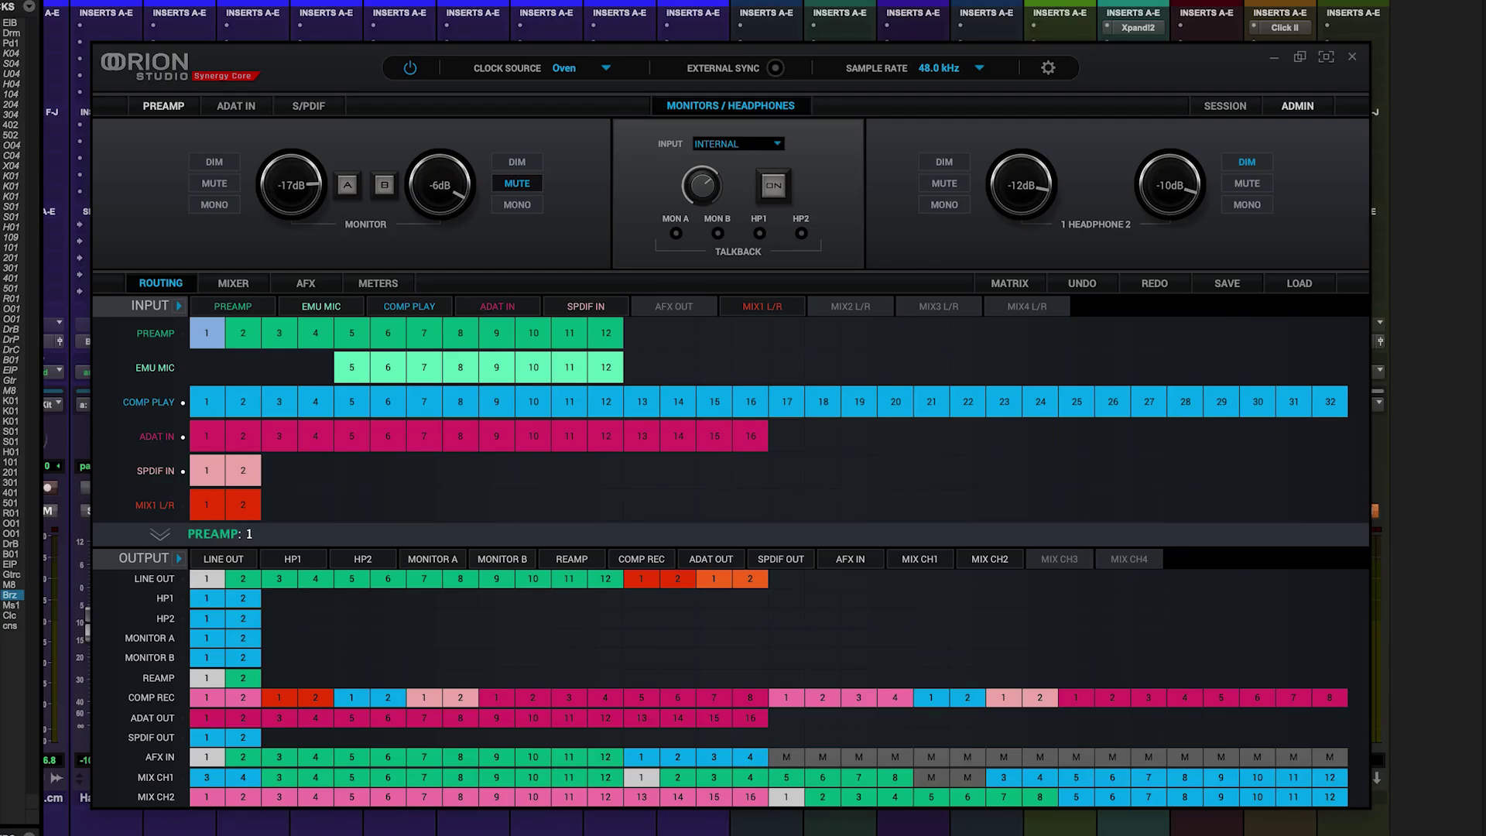
Step: Show Mixer 1 and set its AuraVerb color to 50, predelay to 28, early reflection gain to 52 and late reflection delay to 22
left_click(226, 283)
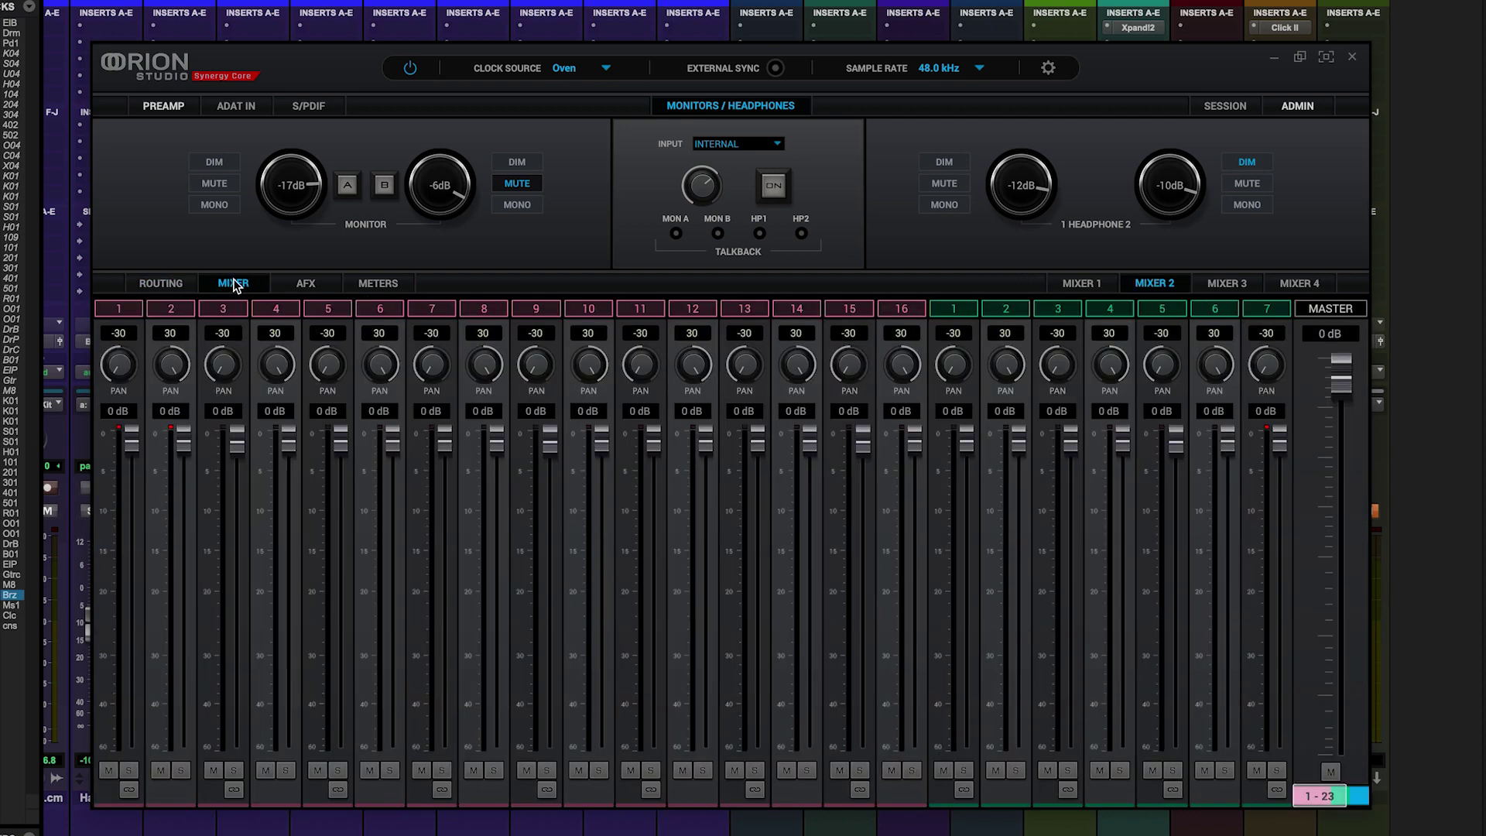
left_click(1076, 278)
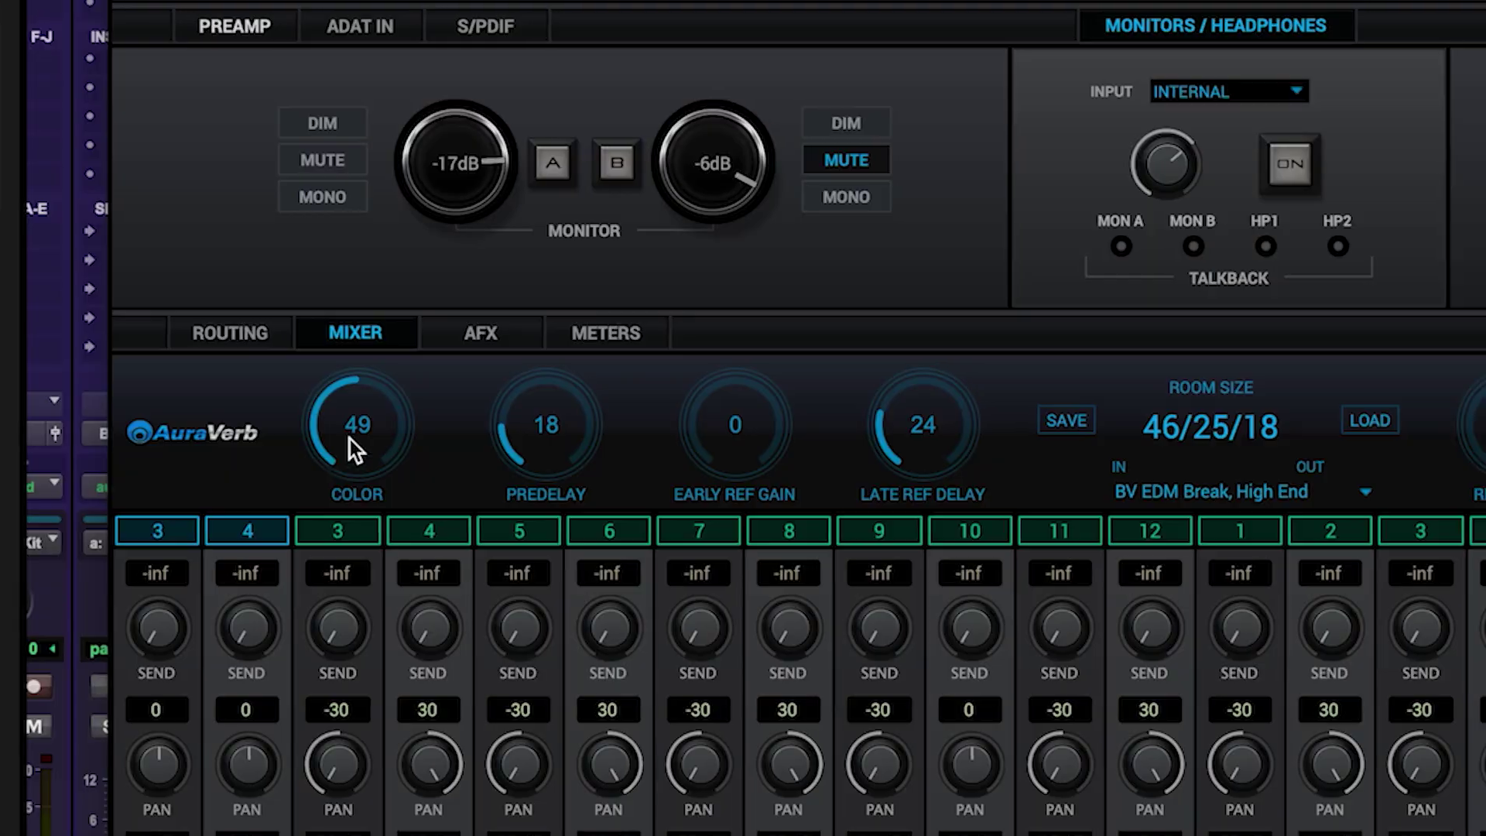
left_click_drag(373, 439, 443, 411)
left_click_drag(635, 425, 654, 265)
left_click_drag(656, 410, 591, 419)
left_click_drag(1104, 433, 1196, 611)
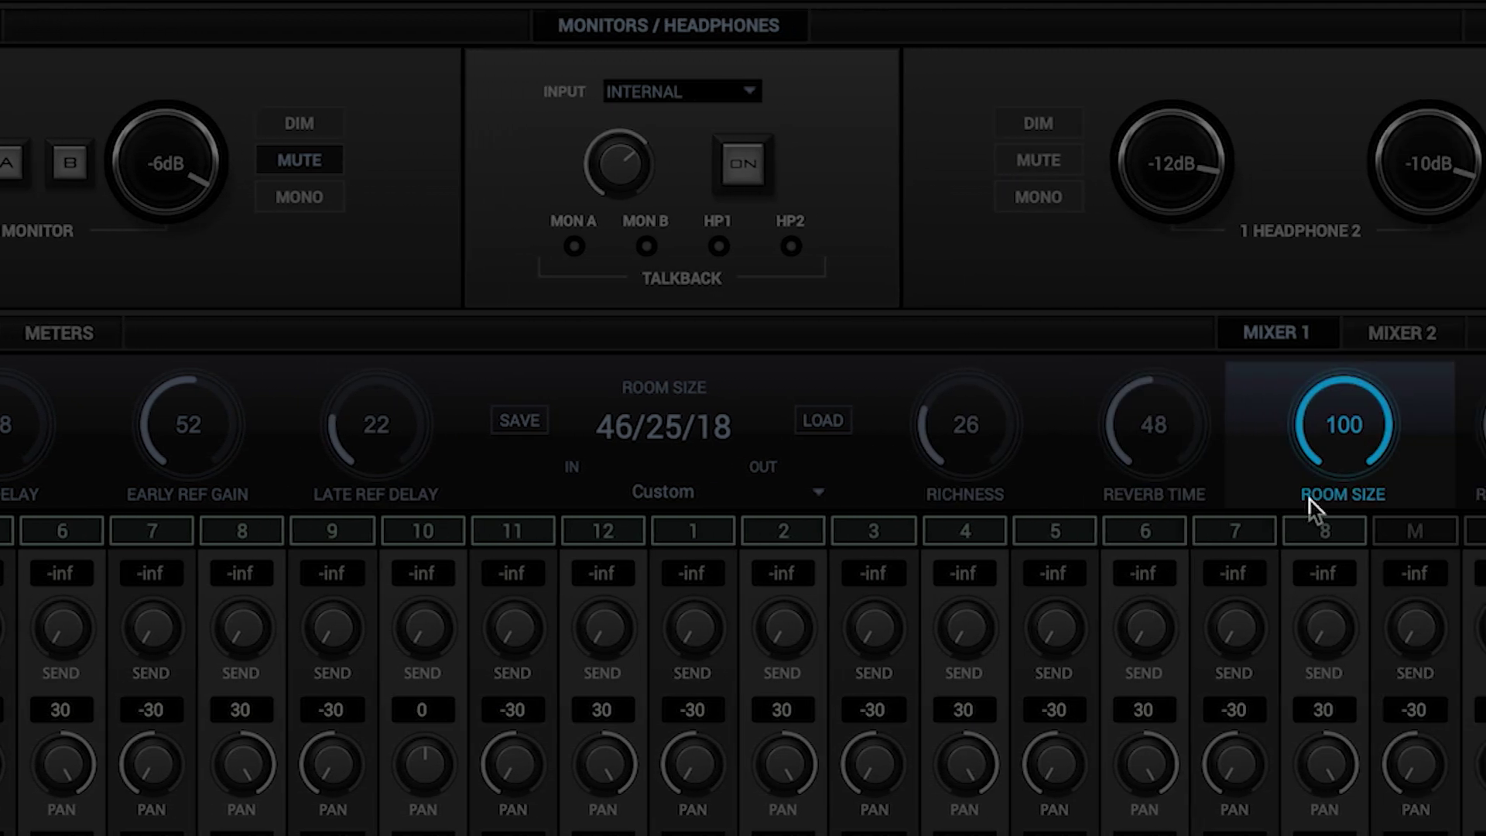
Step: Set the AuraVerb room size to 69 and the reverb level to 45
left_click_drag(1303, 418, 1147, 496)
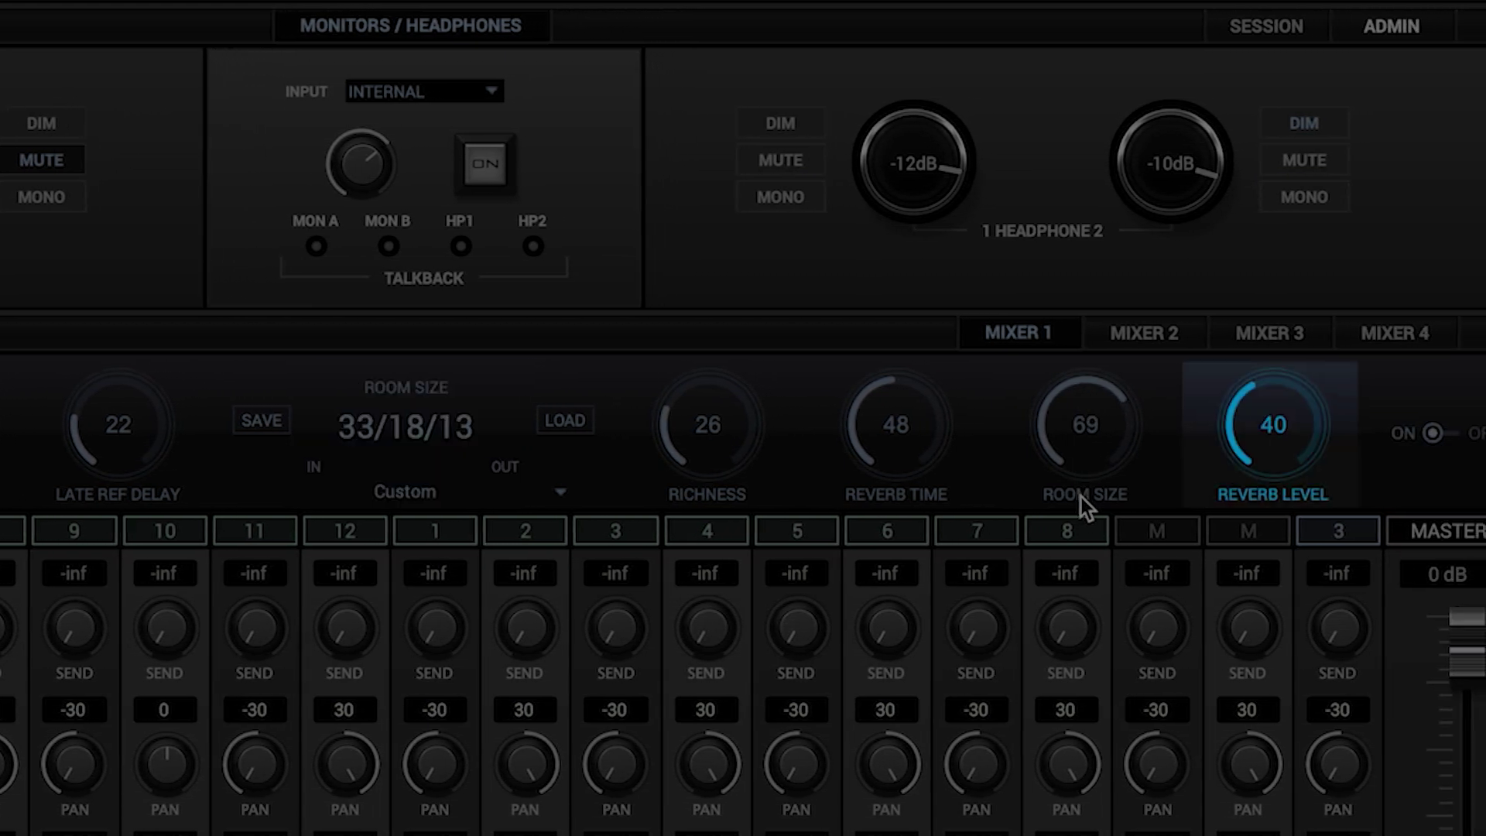
left_click_drag(1337, 409, 1329, 305)
left_click_drag(1201, 300, 1184, 398)
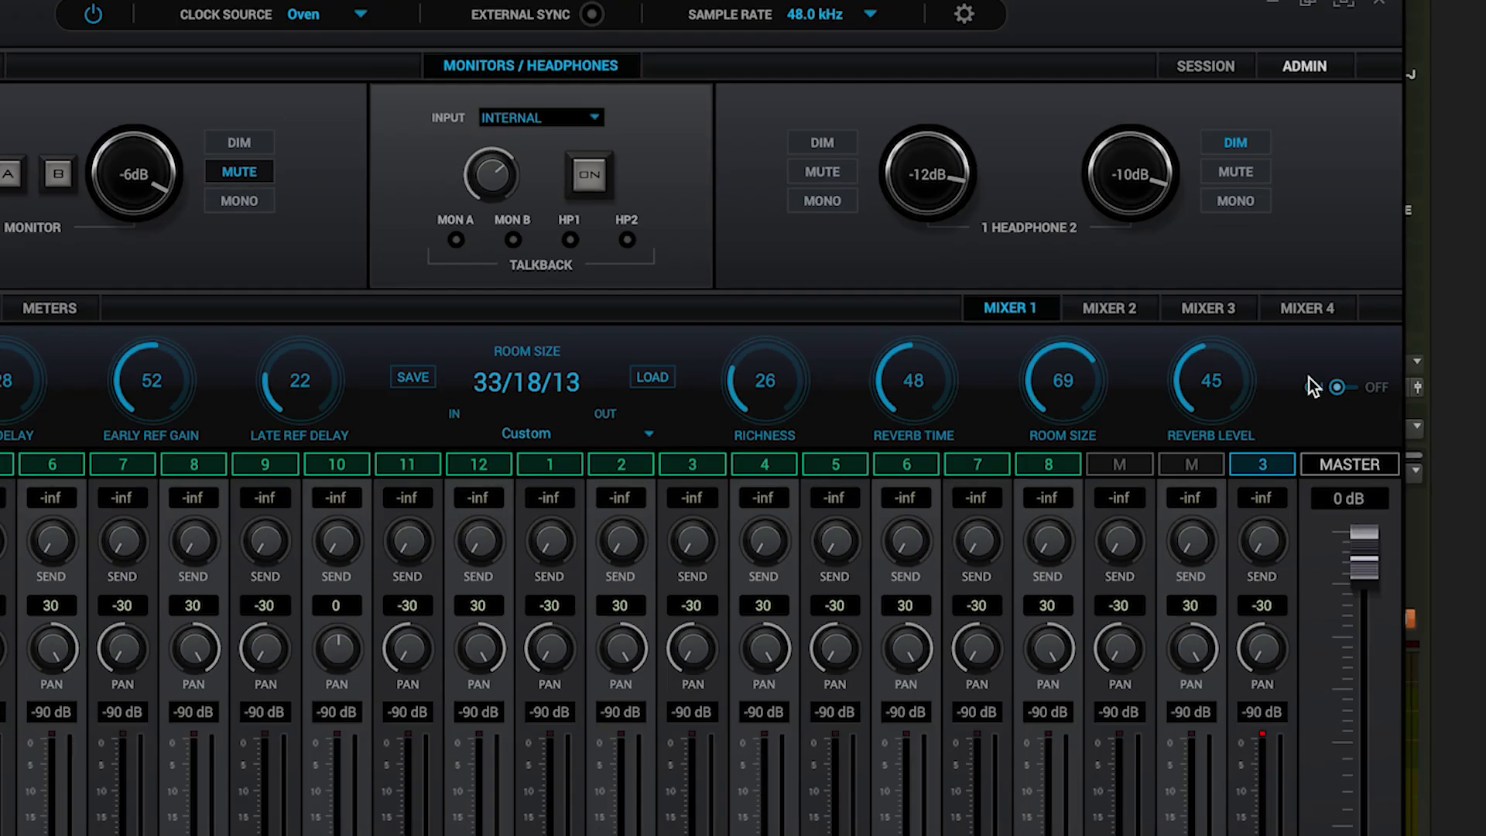
Step: Toggle the AuraVerb off and back on, and choose the BV El Guitar Chord Thickener preset
left_click(1367, 433)
left_click(1325, 341)
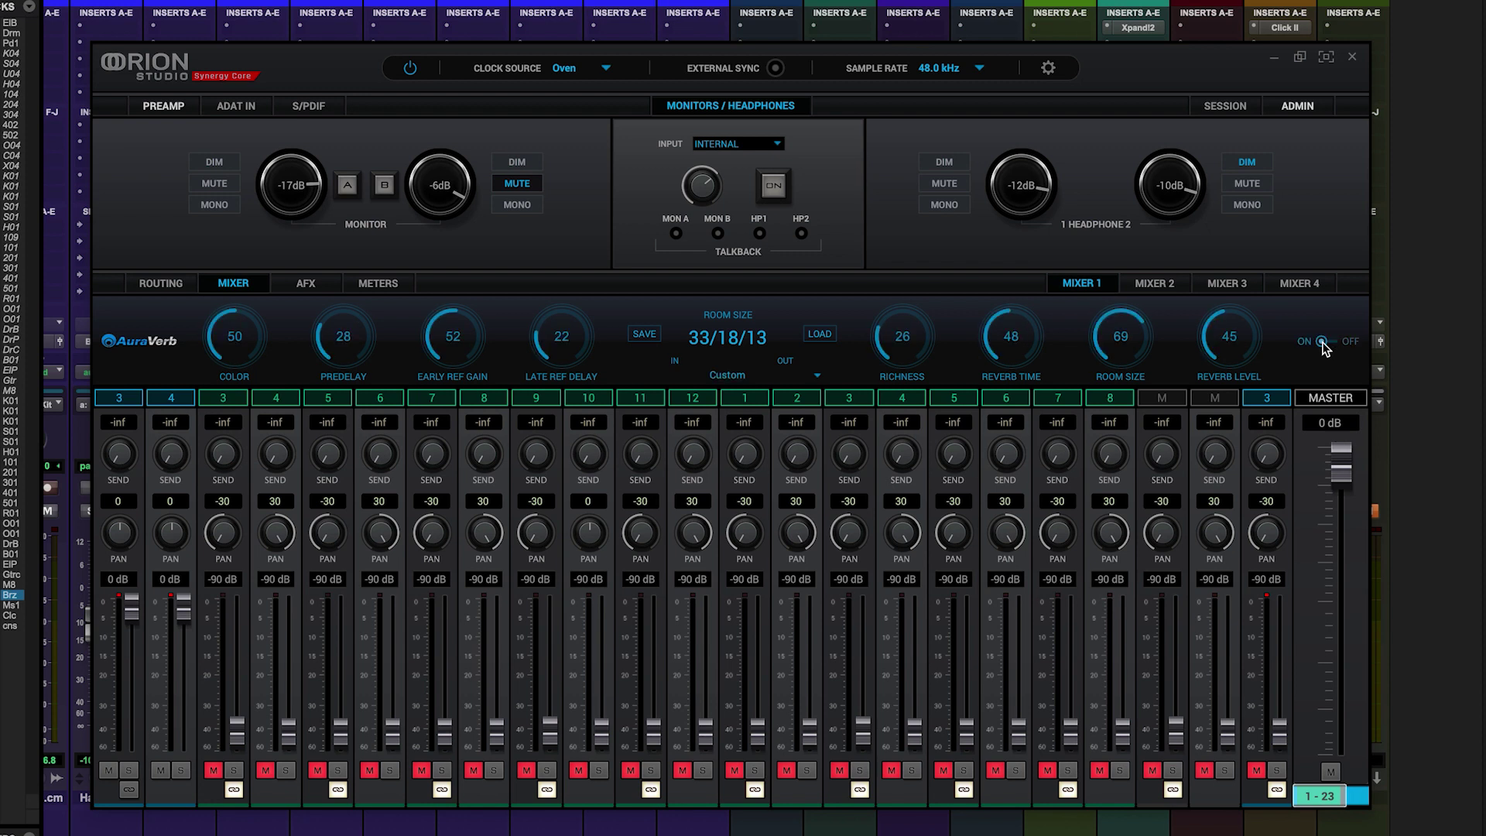
left_click(817, 376)
mouse_move(843, 416)
left_mouse_down()
mouse_move(844, 469)
mouse_move(849, 390)
left_mouse_up()
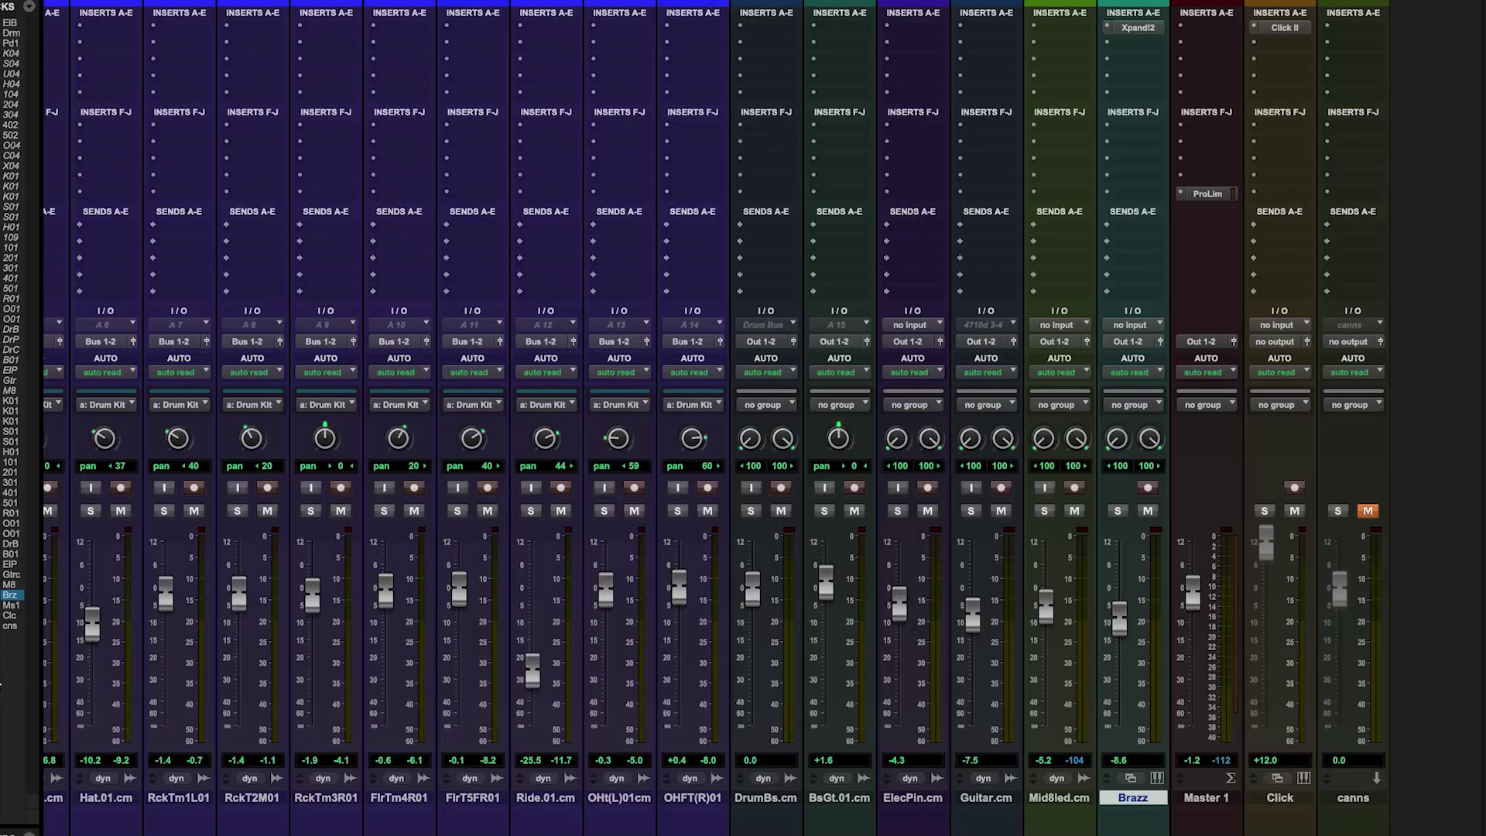
Step: Create one new stereo audio track in the Pro Tools session
key("super+shift+n")
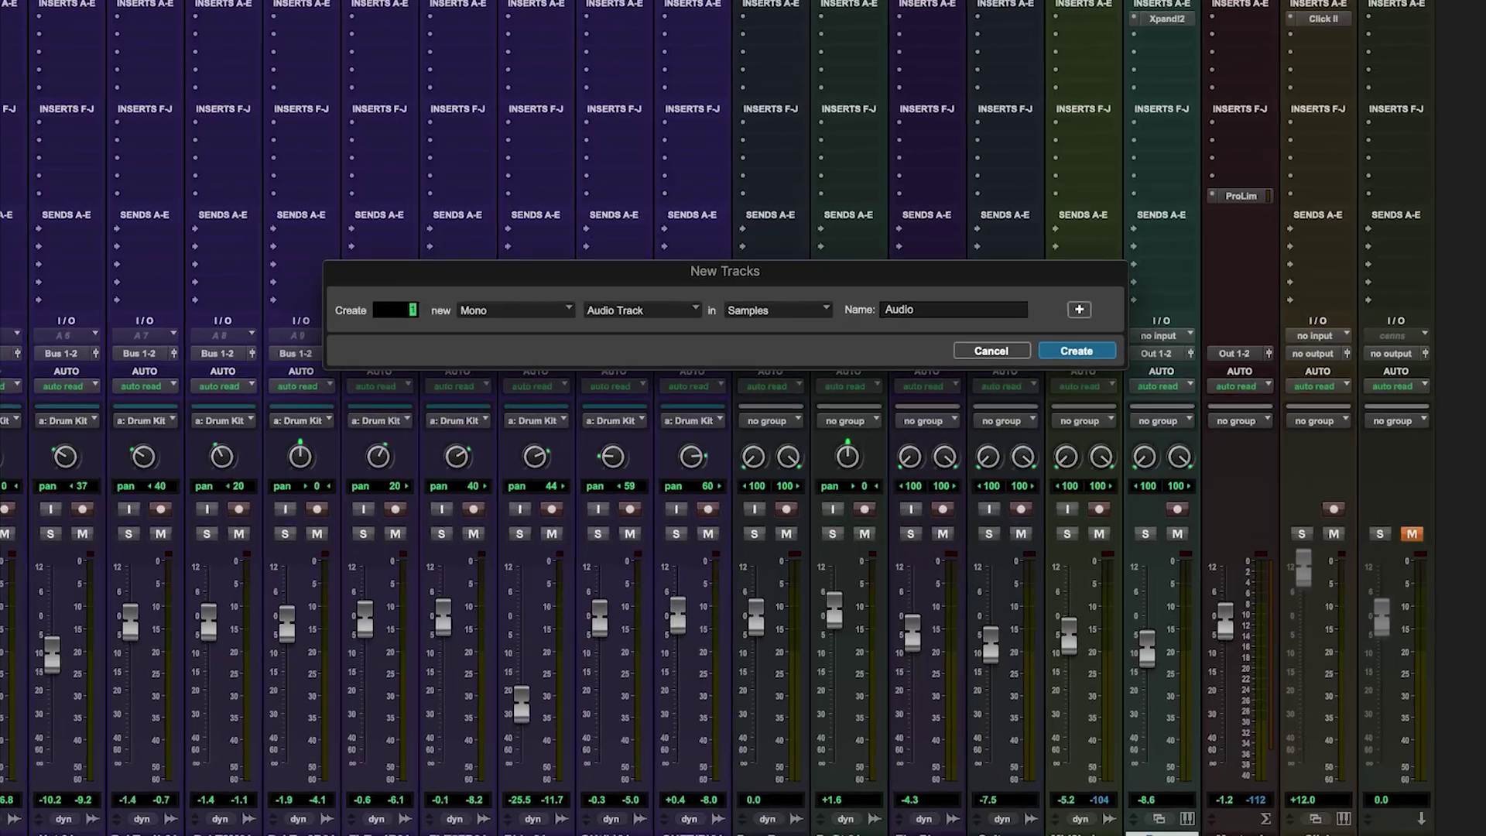
key("super+Right")
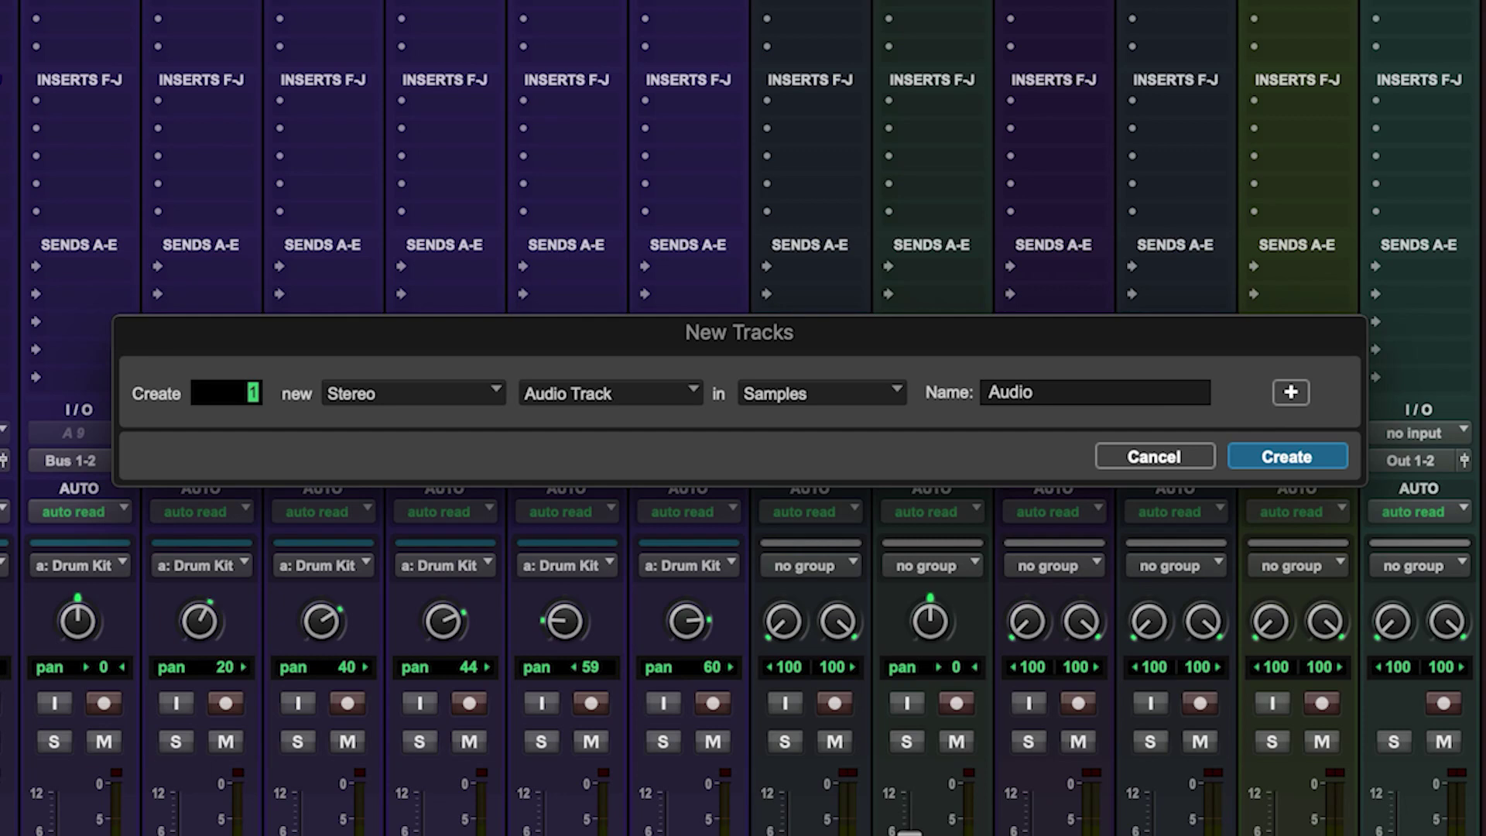
key("Return")
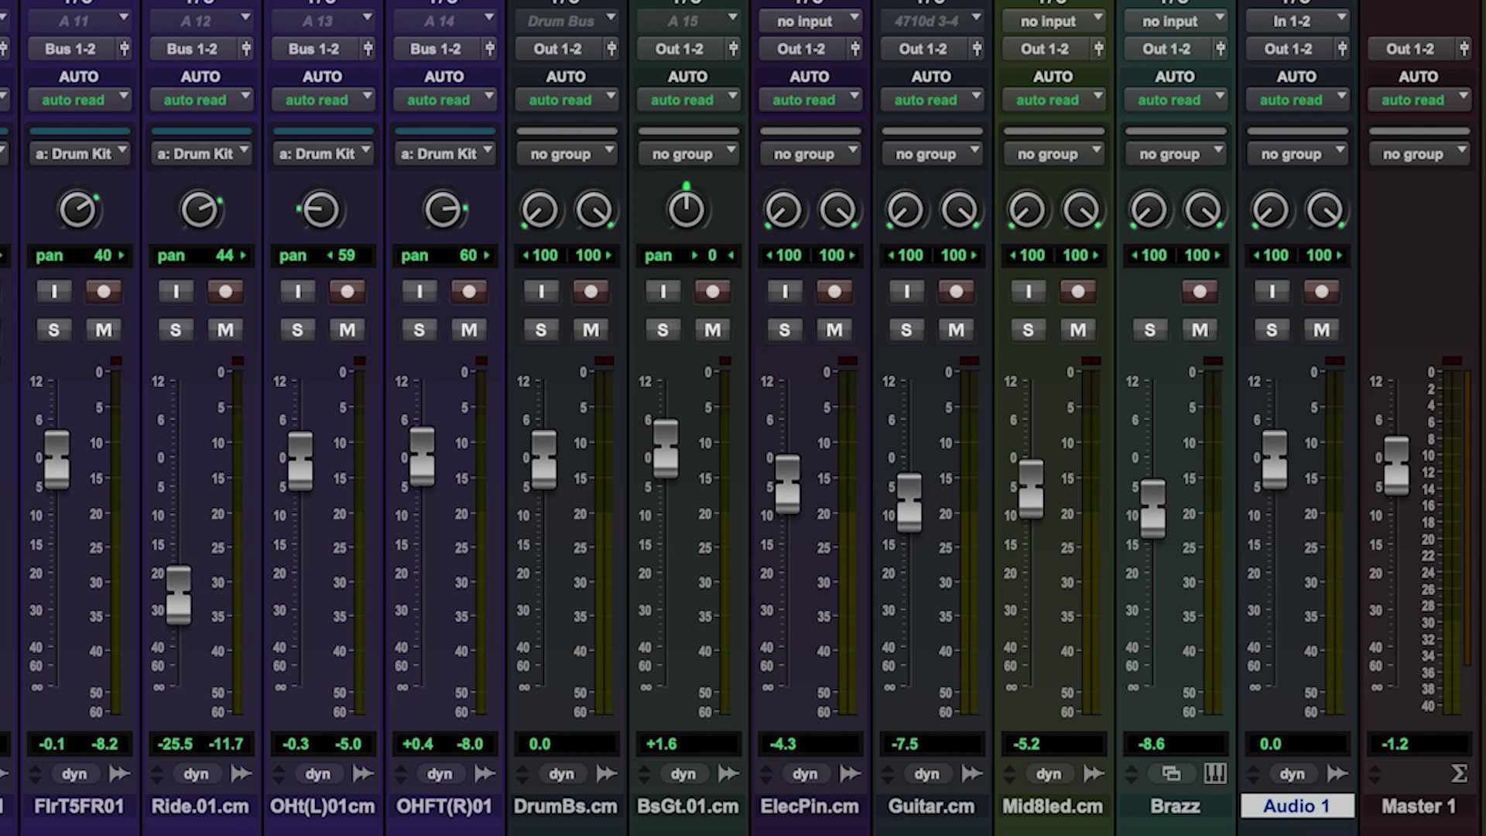
Step: Enable input monitoring on the new stereo track and rename it Verb Return
left_click(1272, 292)
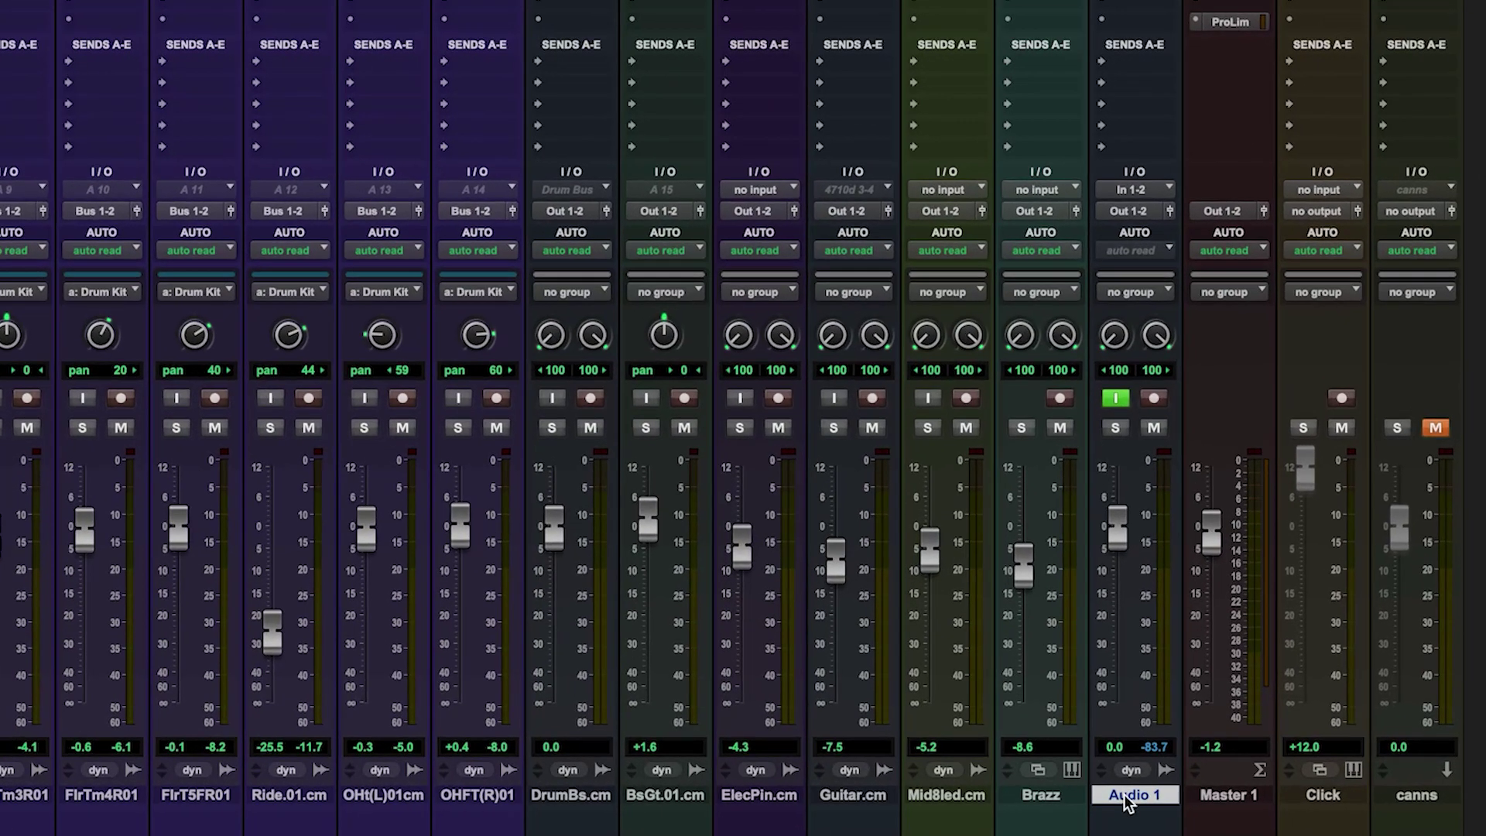
double_click(1126, 797)
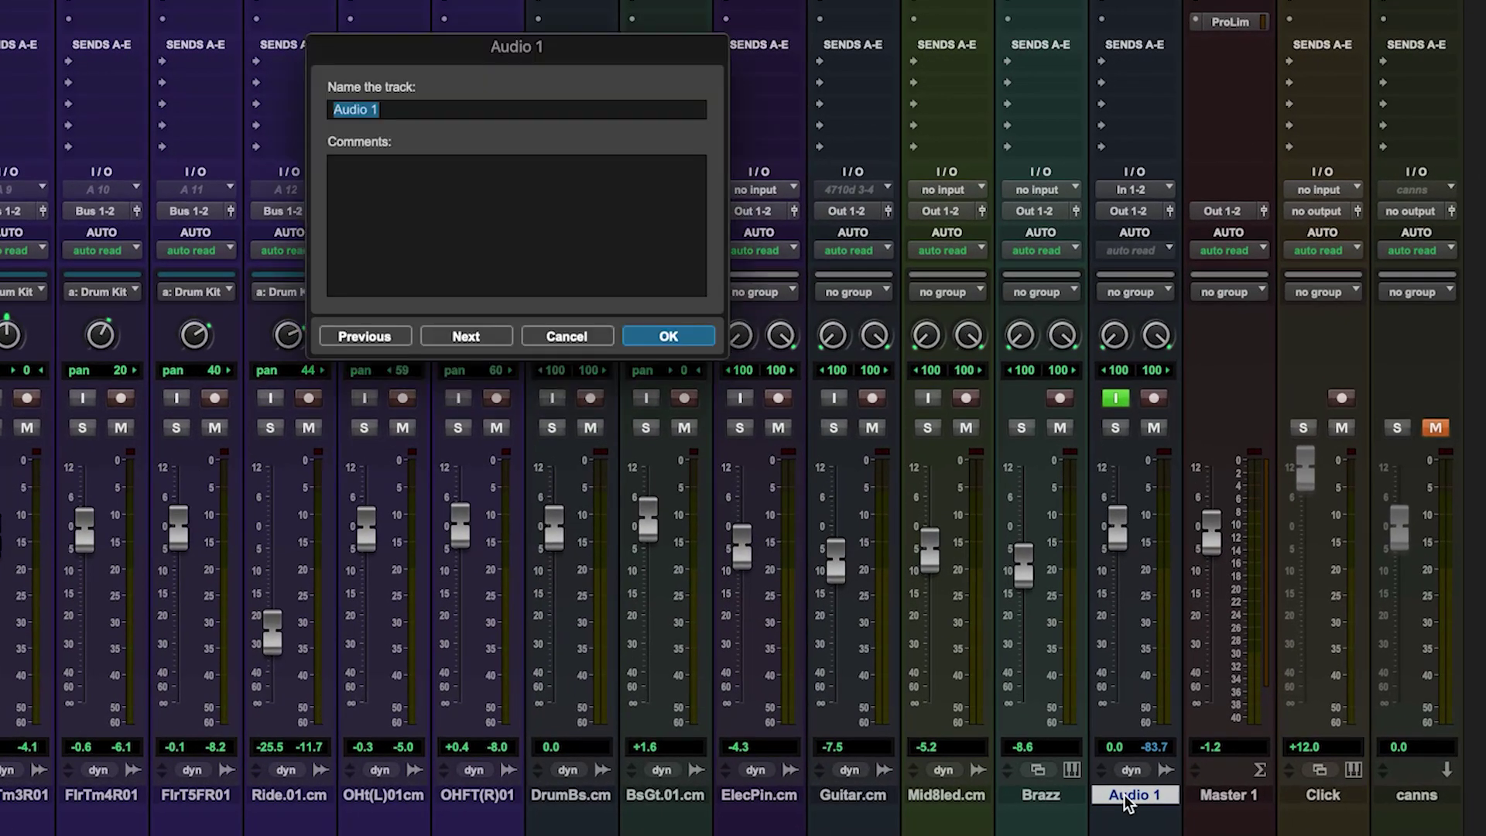
type("Verb Return")
key("Return")
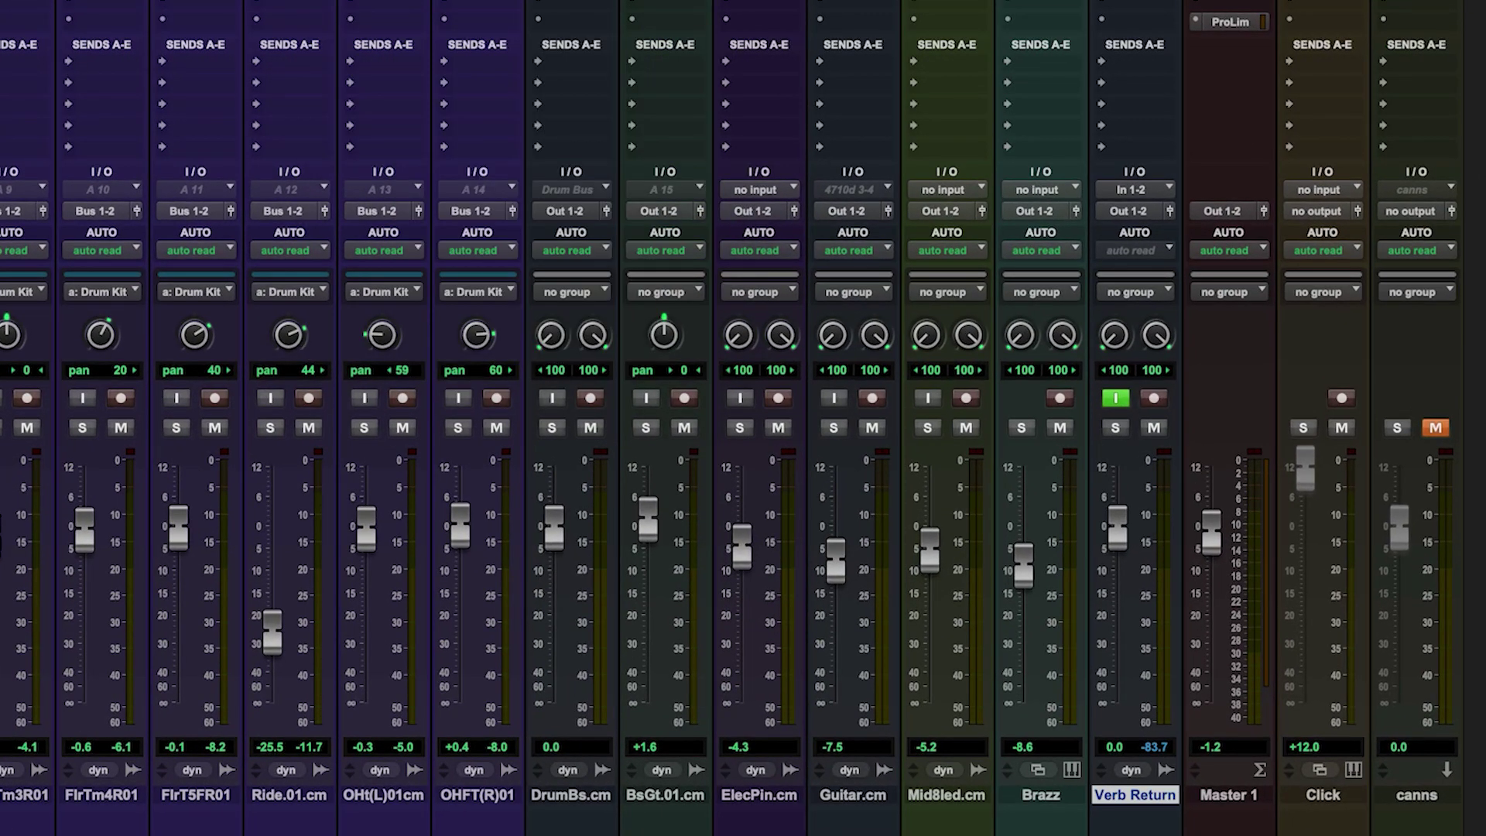
Step: Set the Verb Return track's input to the interface pair In 3-4
left_click(1135, 191)
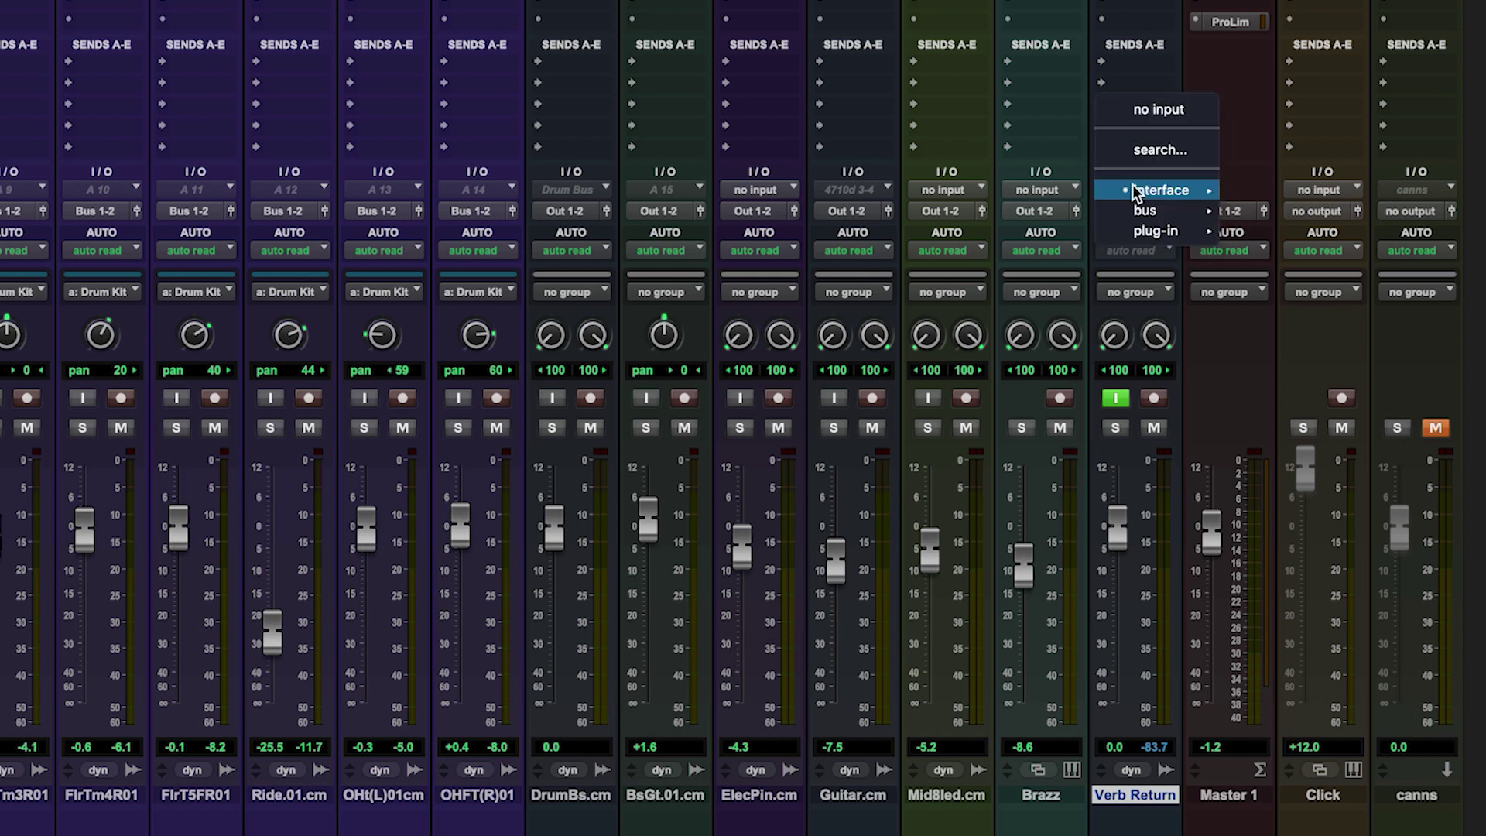
mouse_move(1134, 192)
left_click(1273, 216)
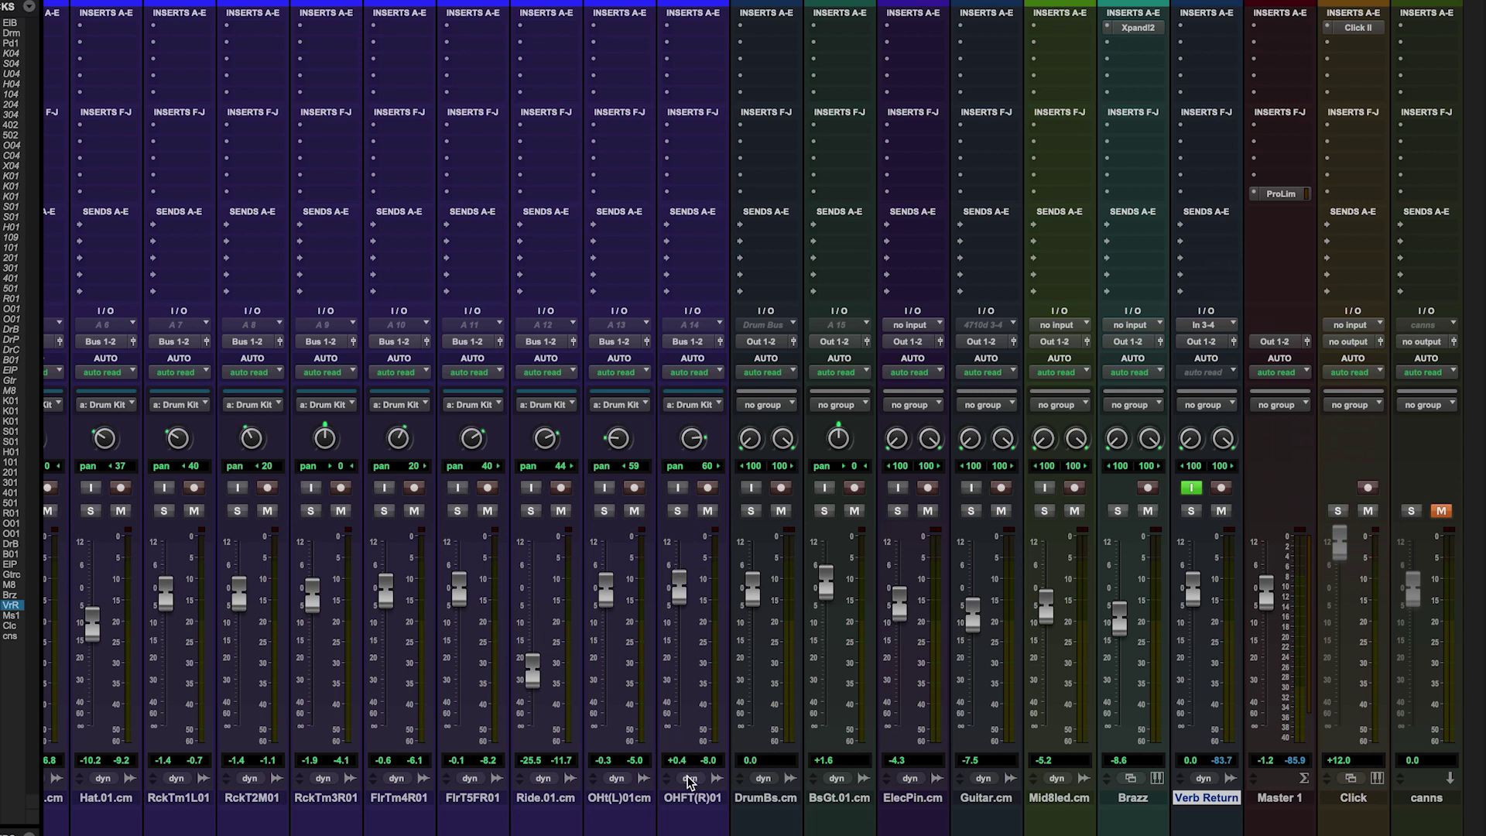
Step: Select all drum tracks from KckIn to OHFT(R) and add a stereo send to Out 3-4 on them
left_click(683, 797)
scroll(609, 830, "left", 5)
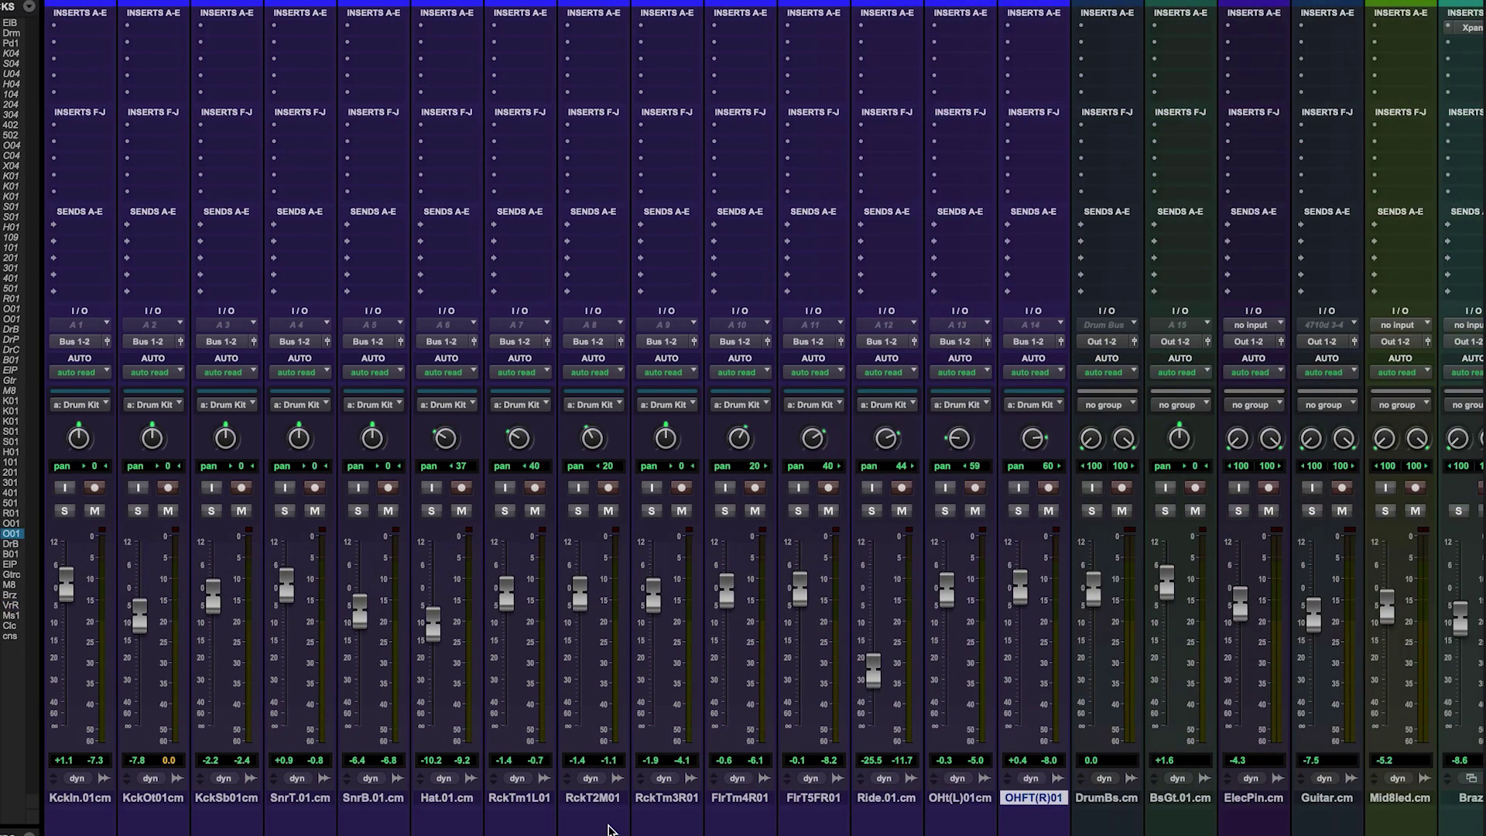
left_click(79, 797, "shift")
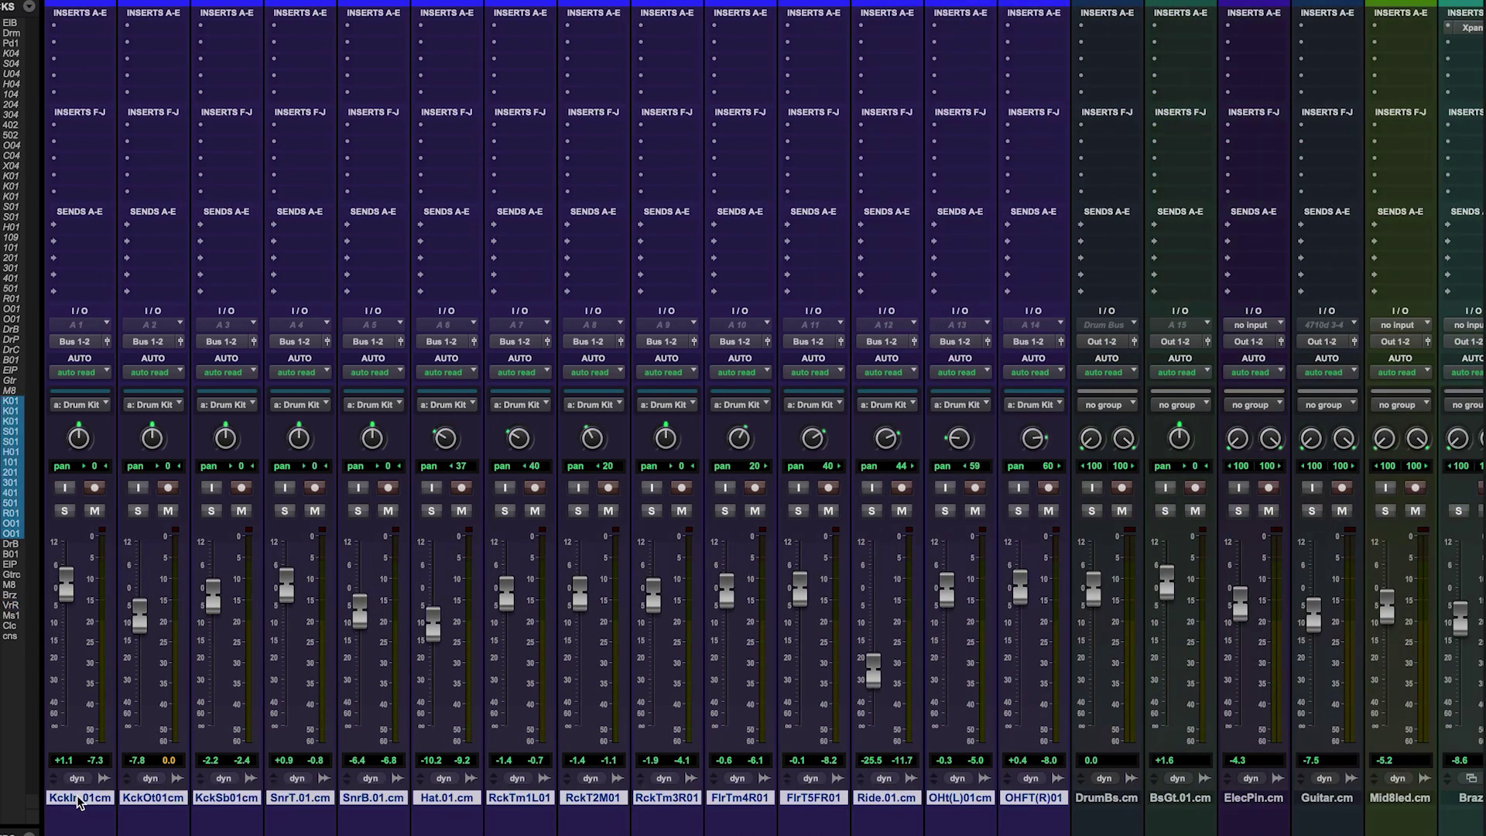
left_click(77, 229)
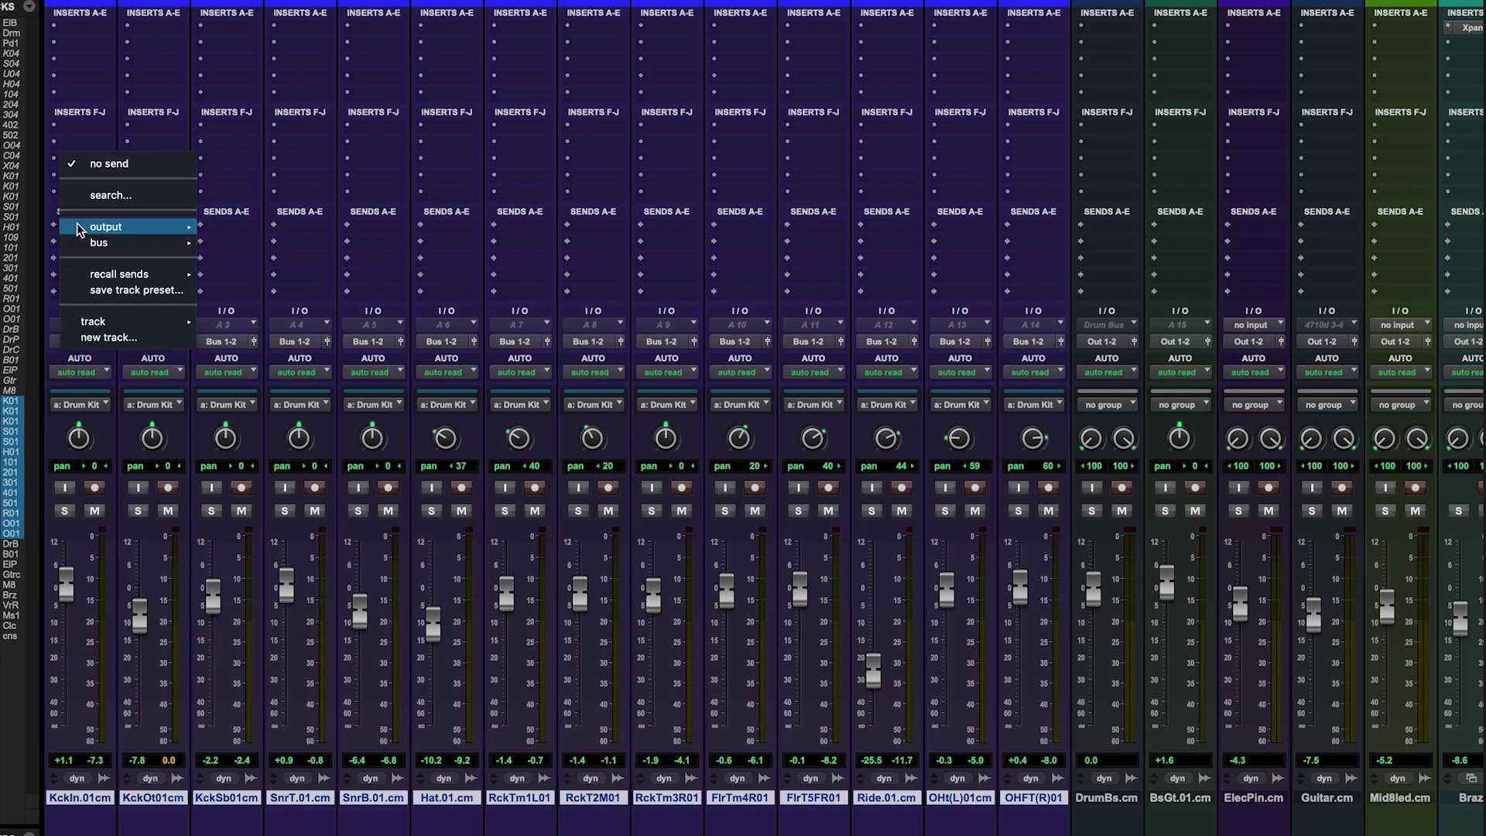
mouse_move(78, 229)
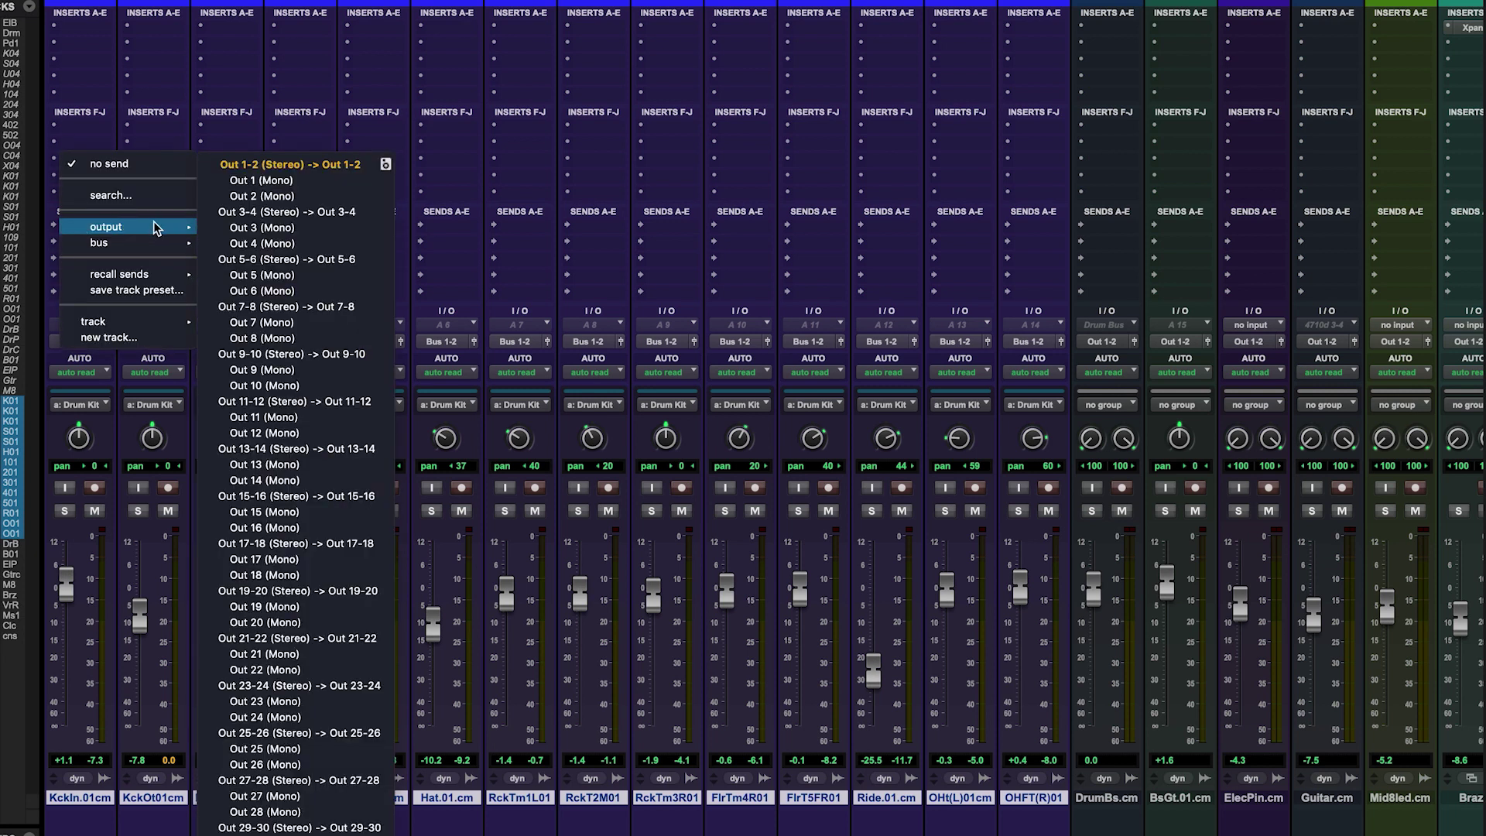
left_click(248, 217)
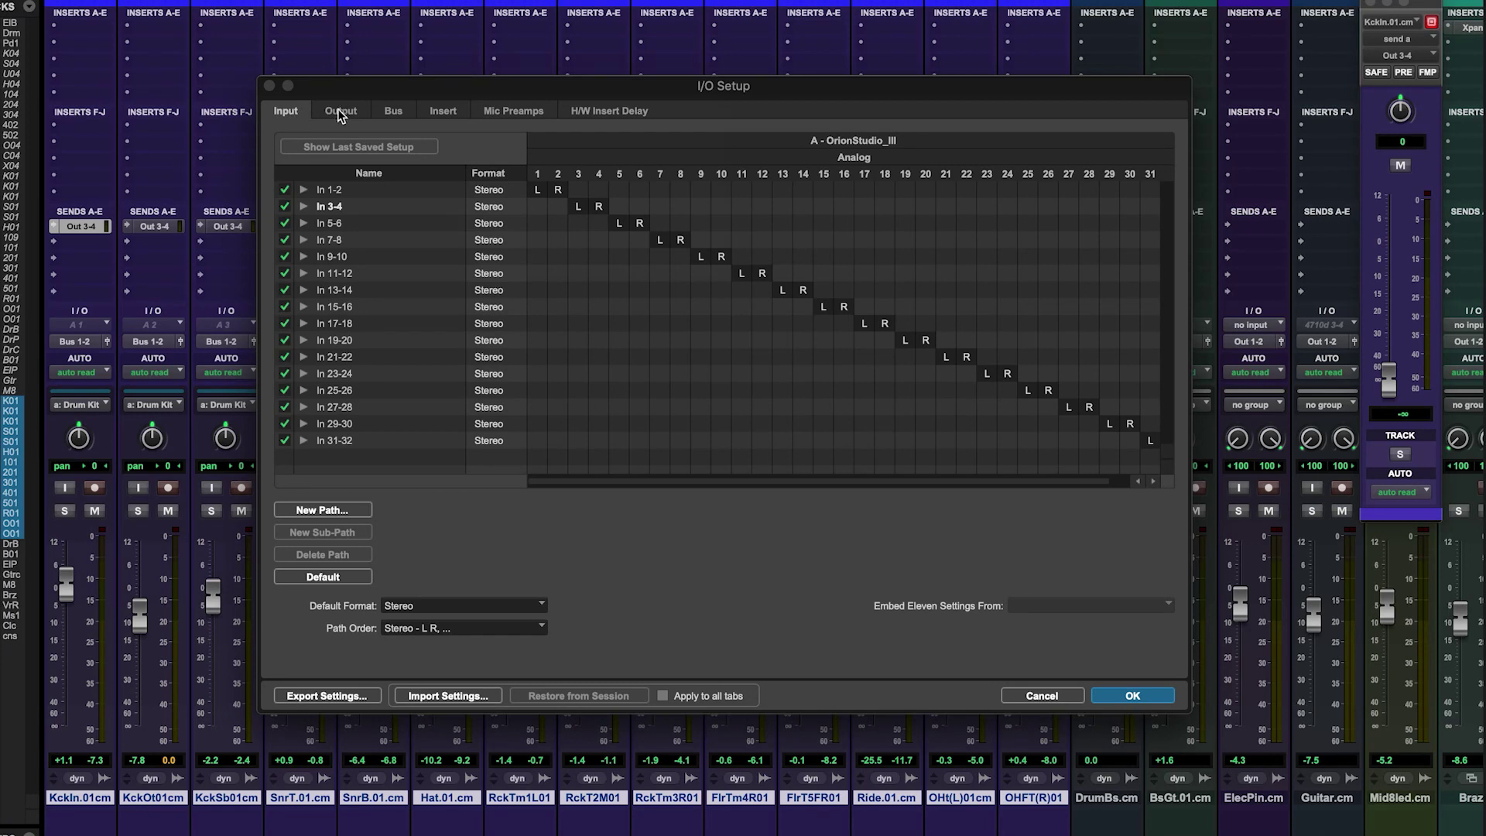
Step: Review the output, bus and insert path assignments in the I/O Setup
left_click(340, 113)
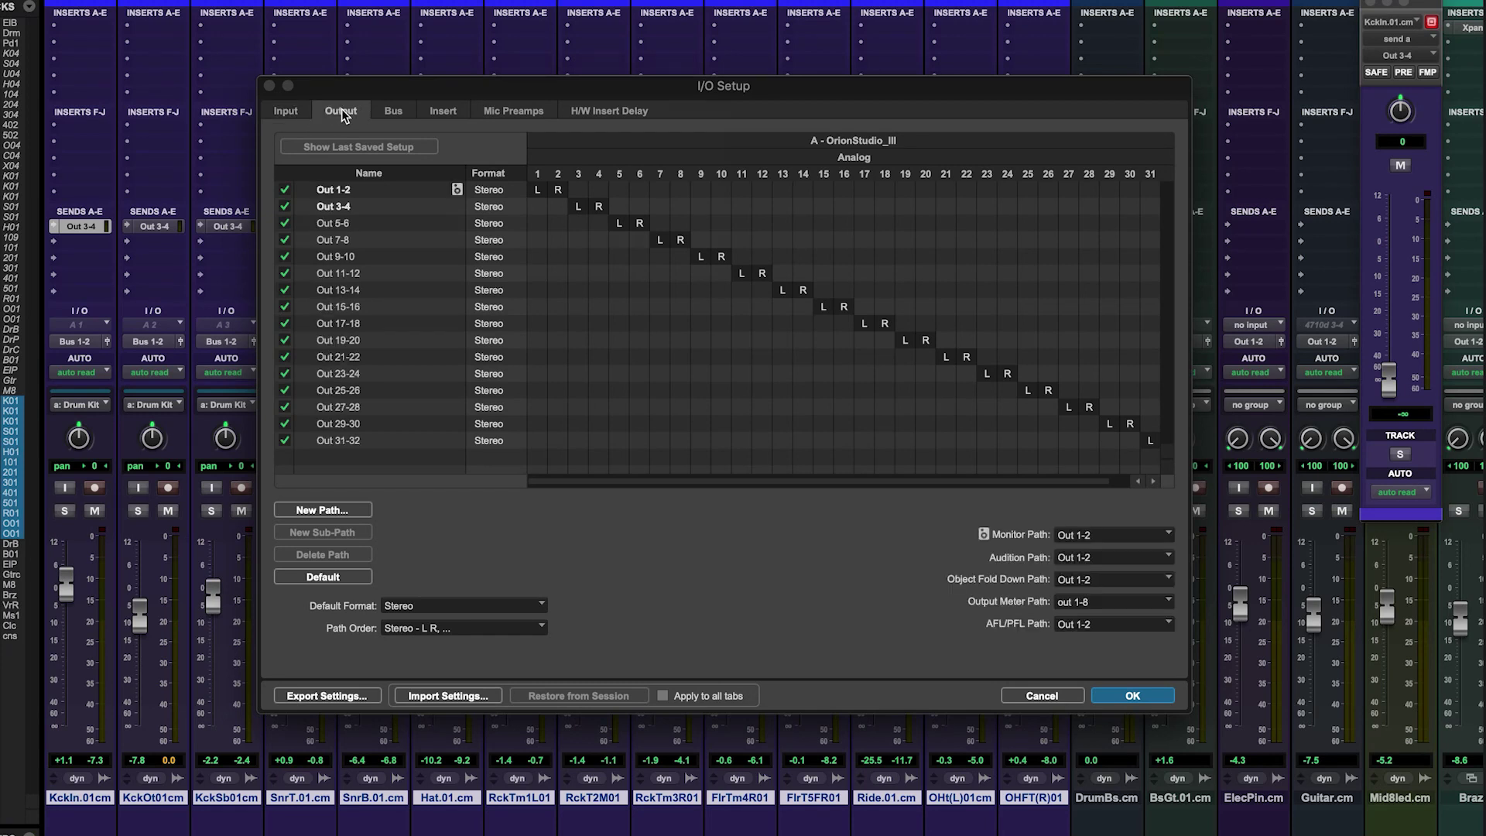
left_click(391, 113)
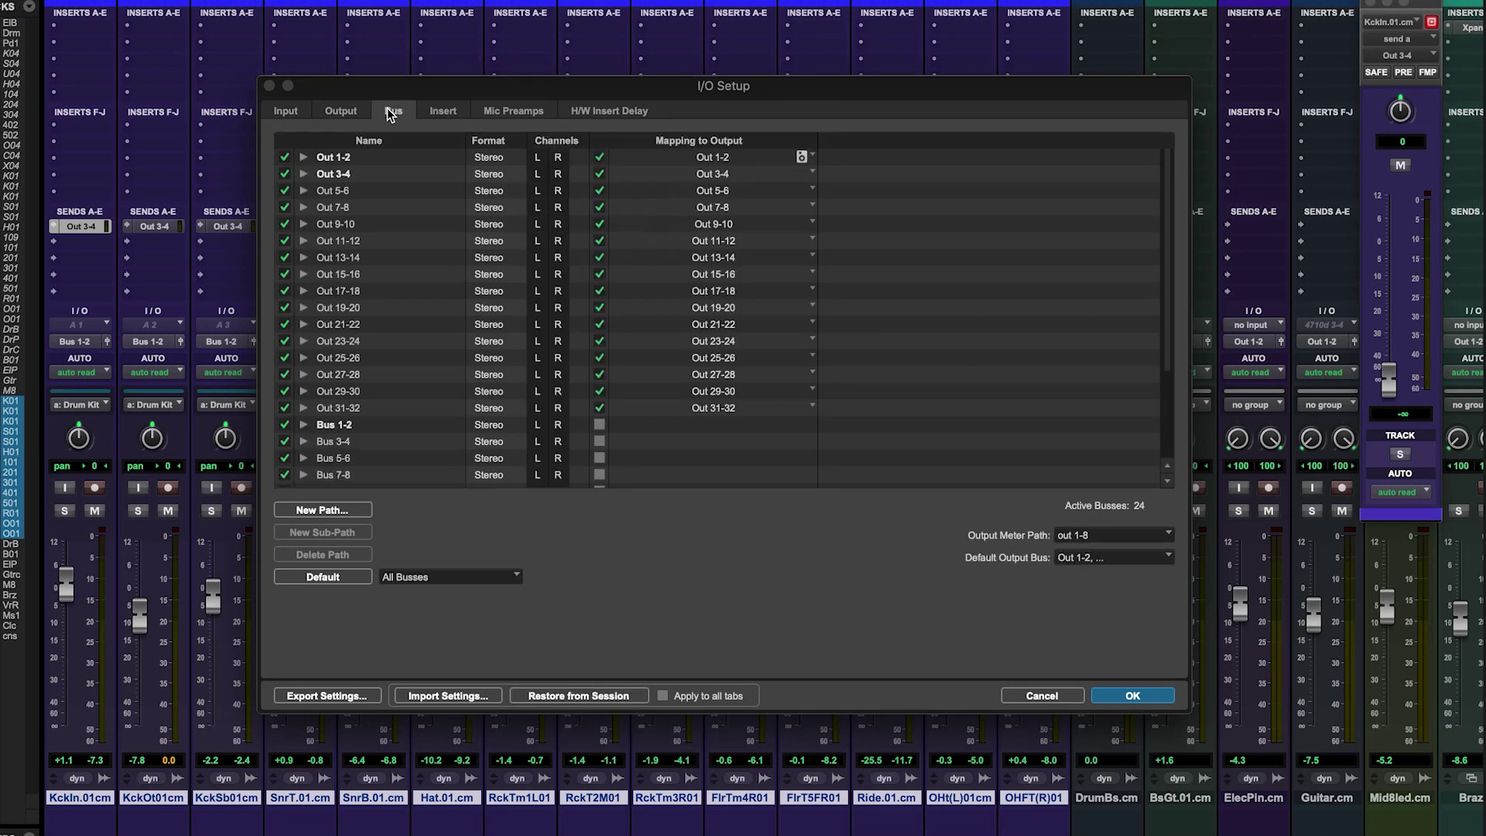
left_click(439, 113)
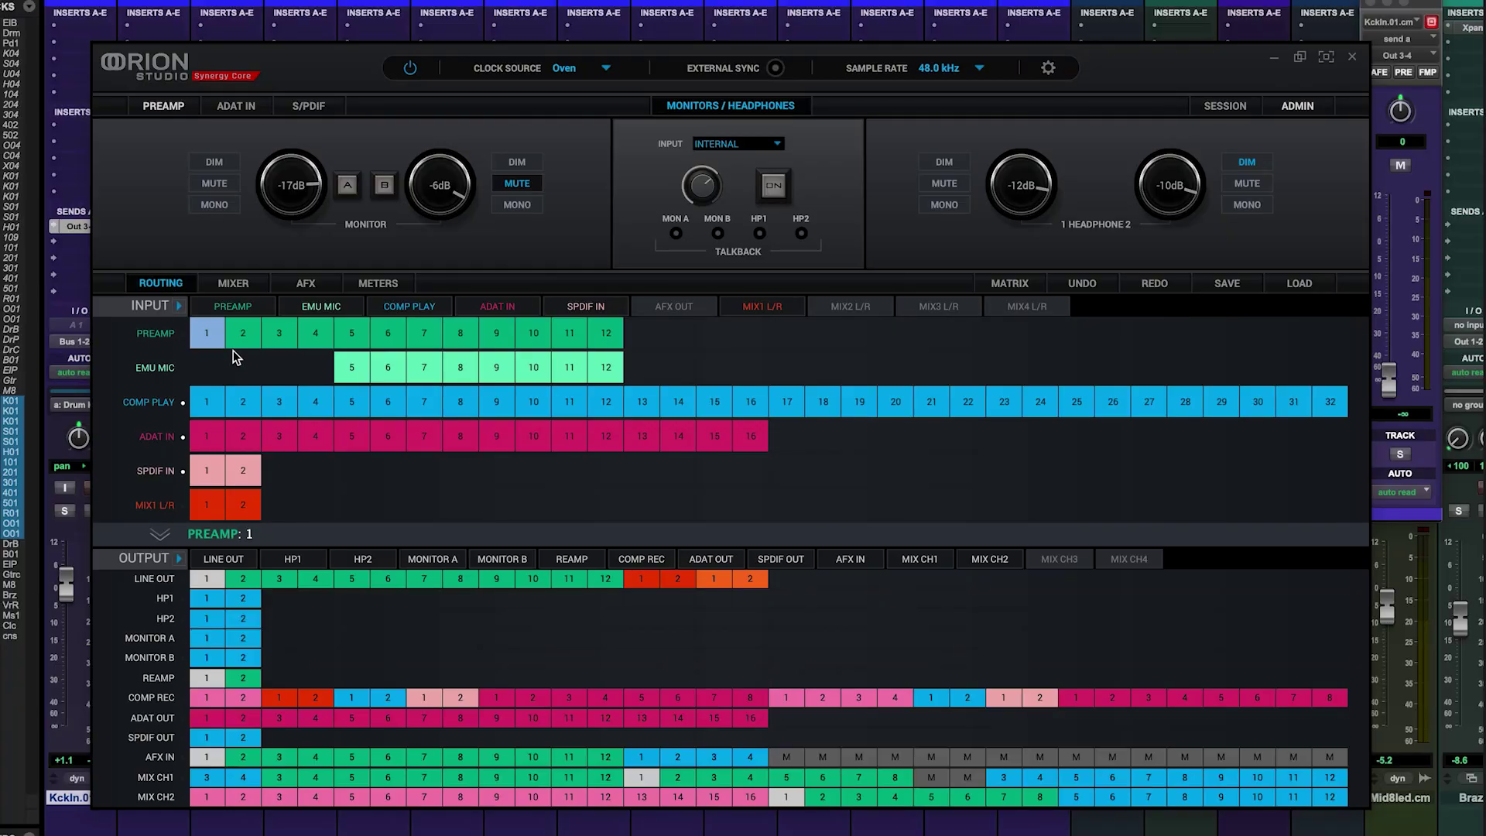
Step: In the Orion Studio routing, assign computer playback channels 3 and 4 to the first two AFX inputs
left_click(277, 404)
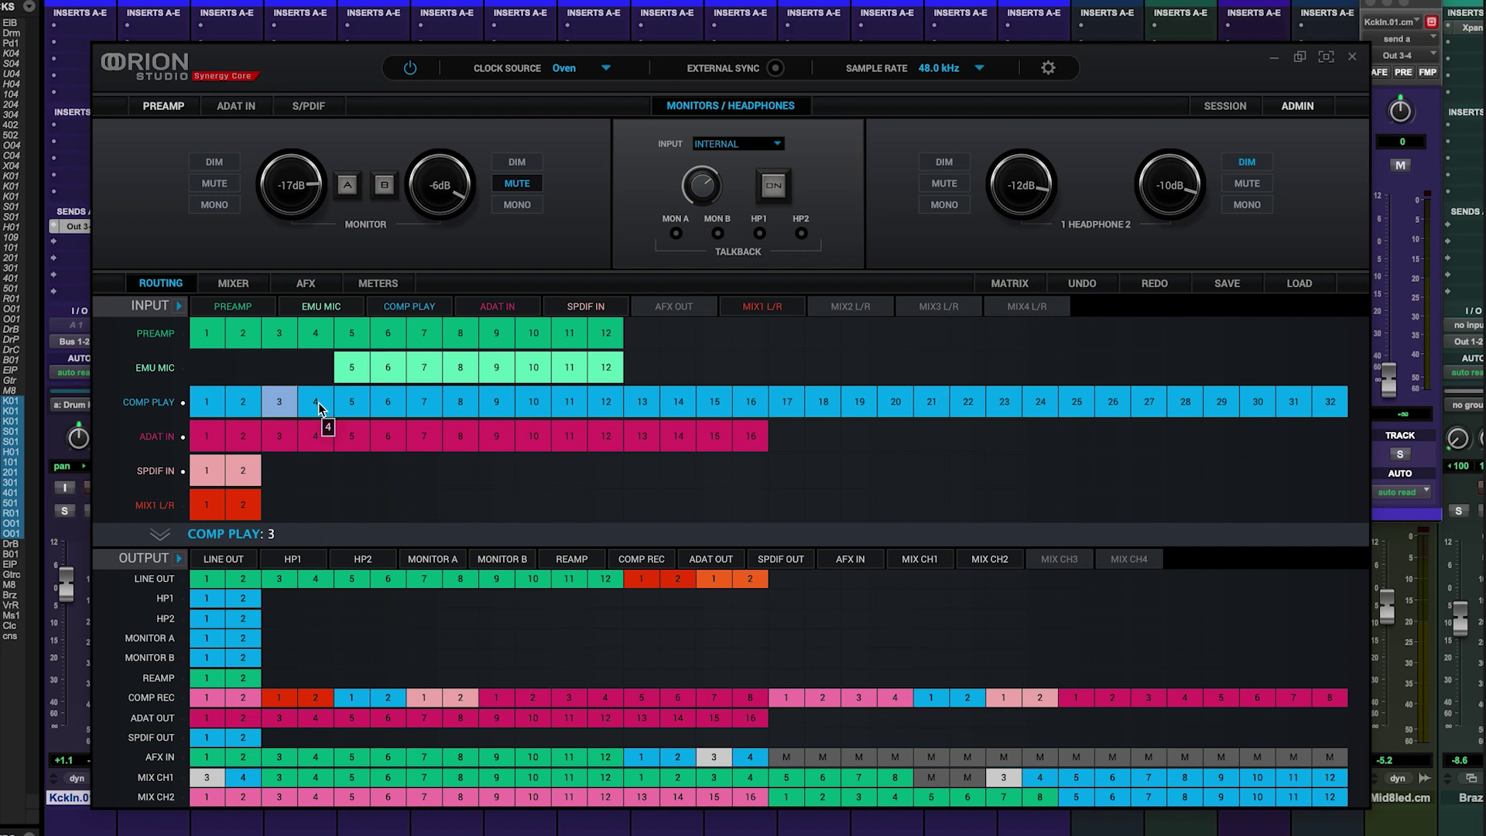
left_click(318, 404)
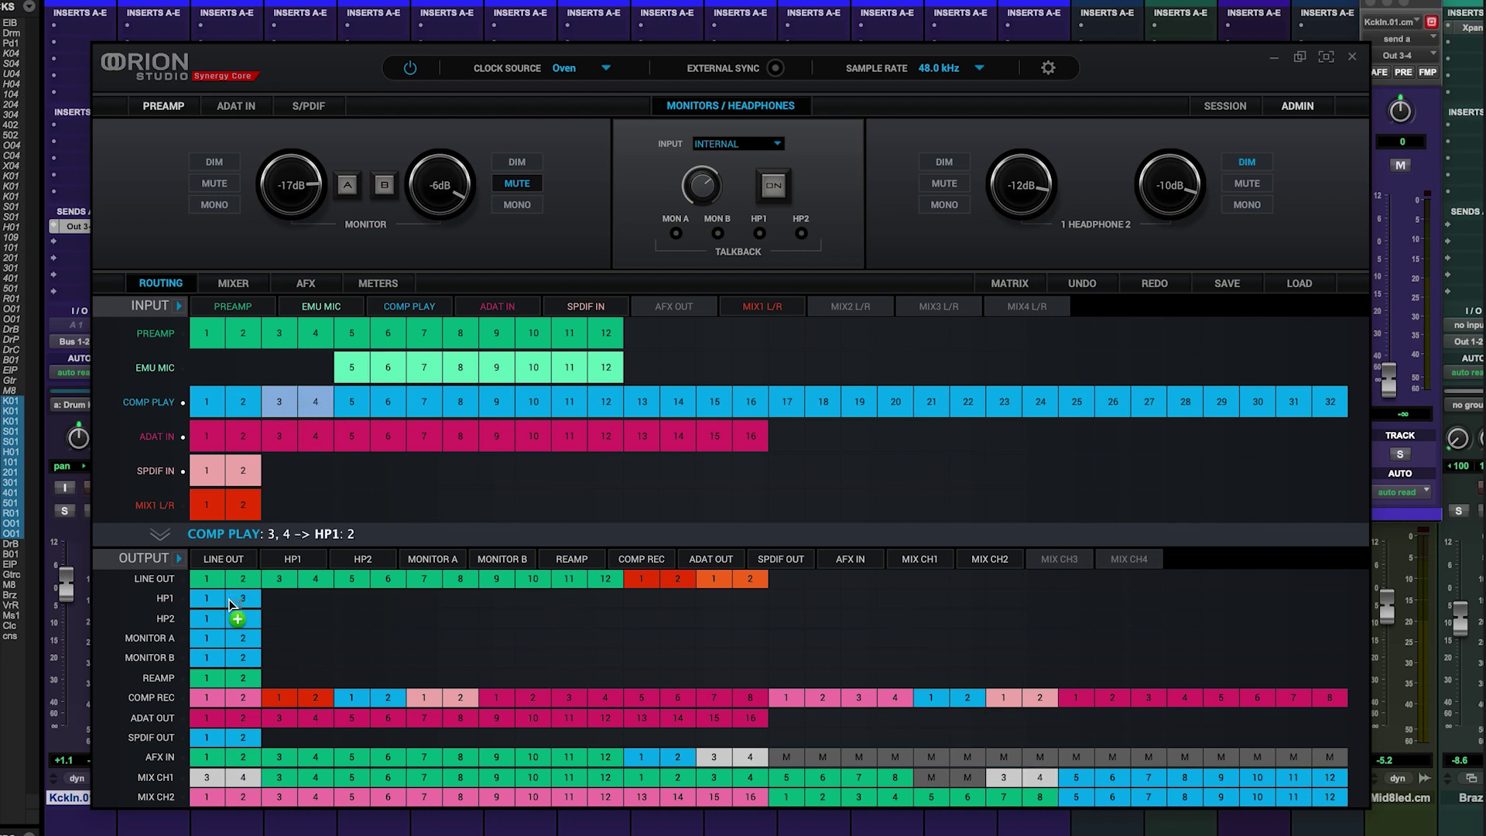
left_click(207, 757)
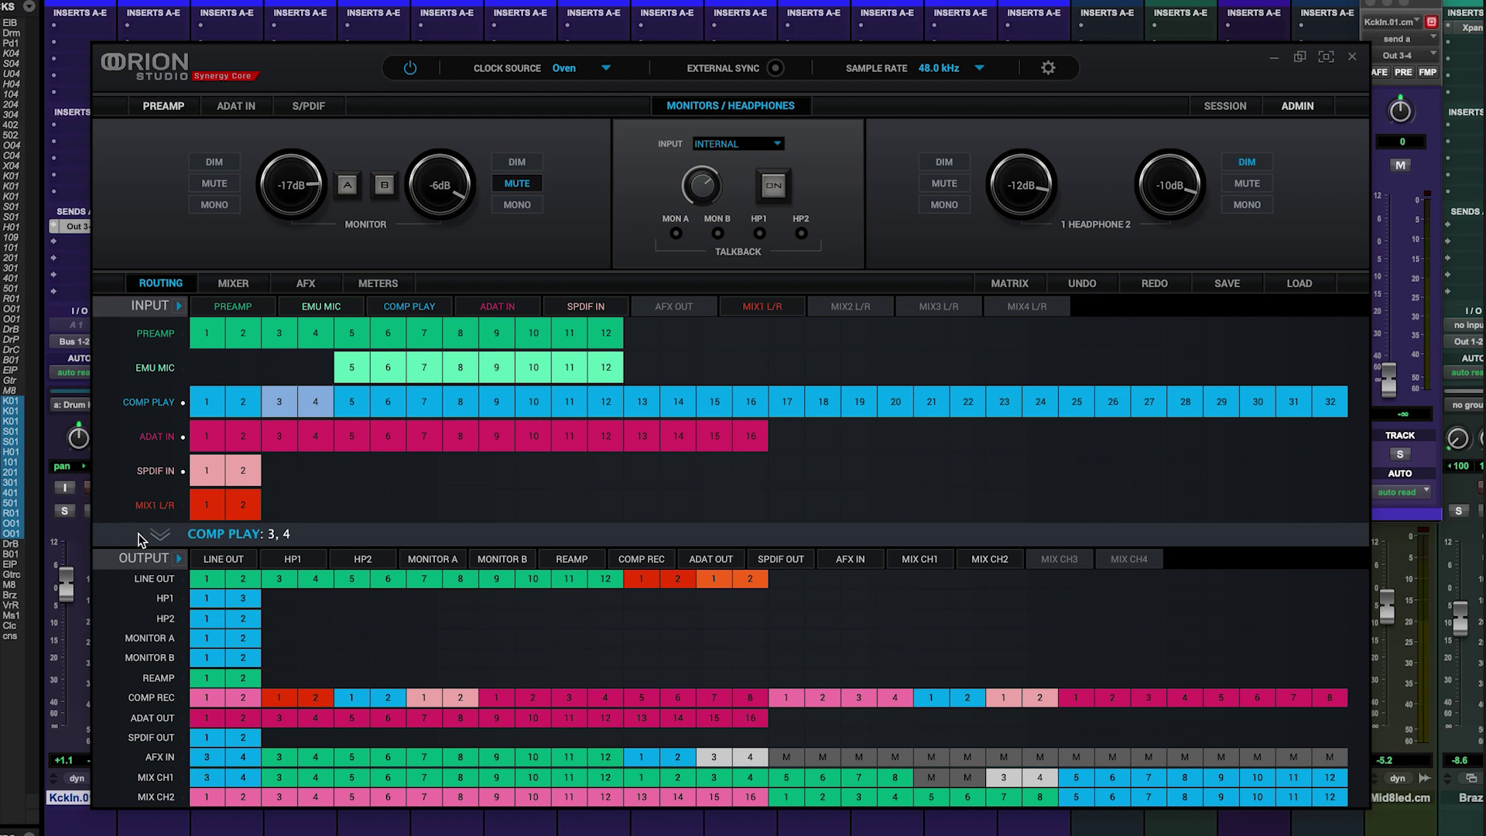
Step: Highlight both MIX1 L/R sources in the routing, and lower the linked playback 3 and 4 faders in Mixer 1 to -90 dB
left_click(217, 504)
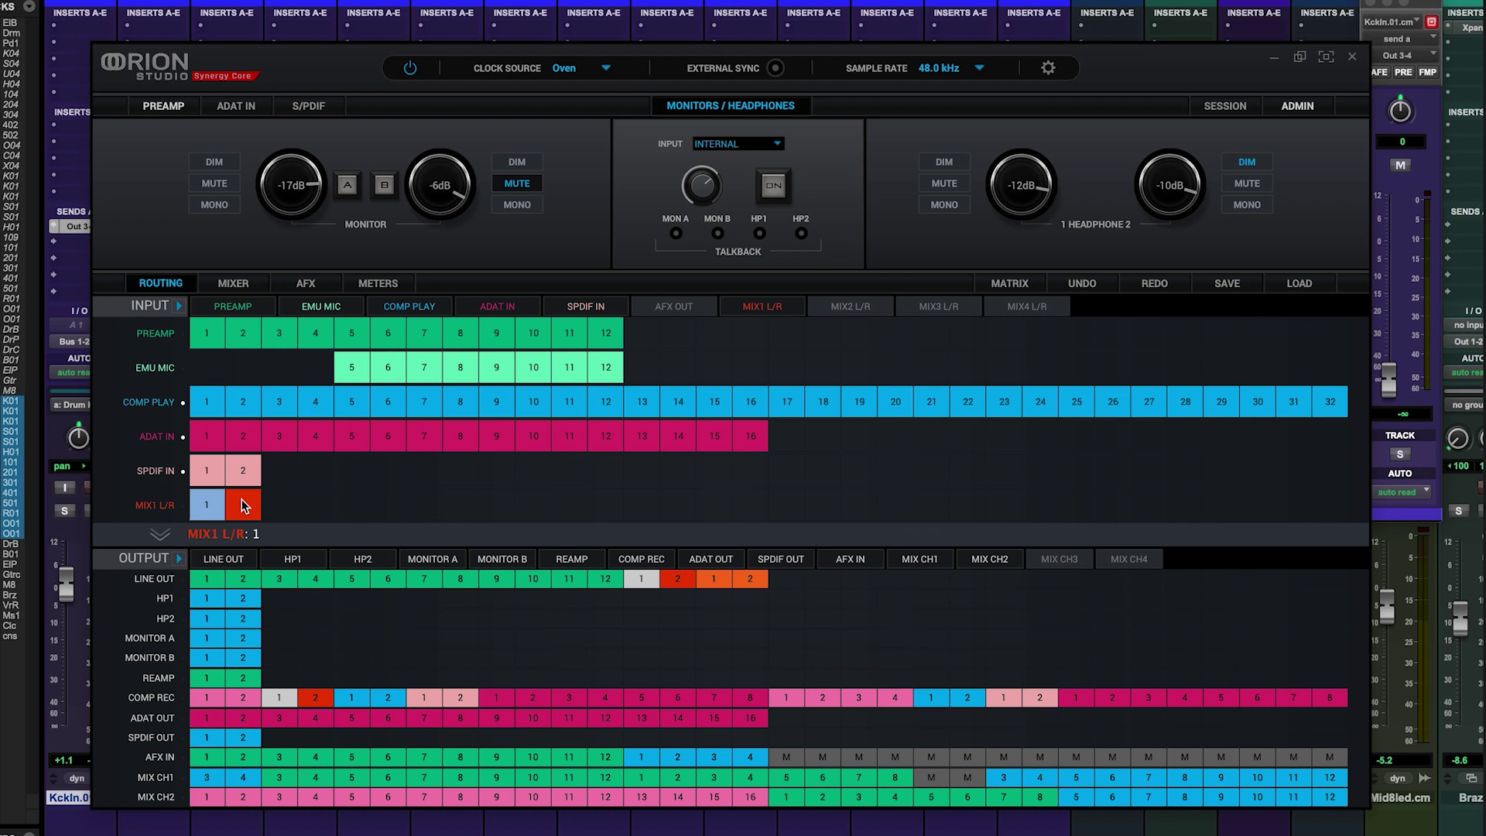
left_click(245, 507)
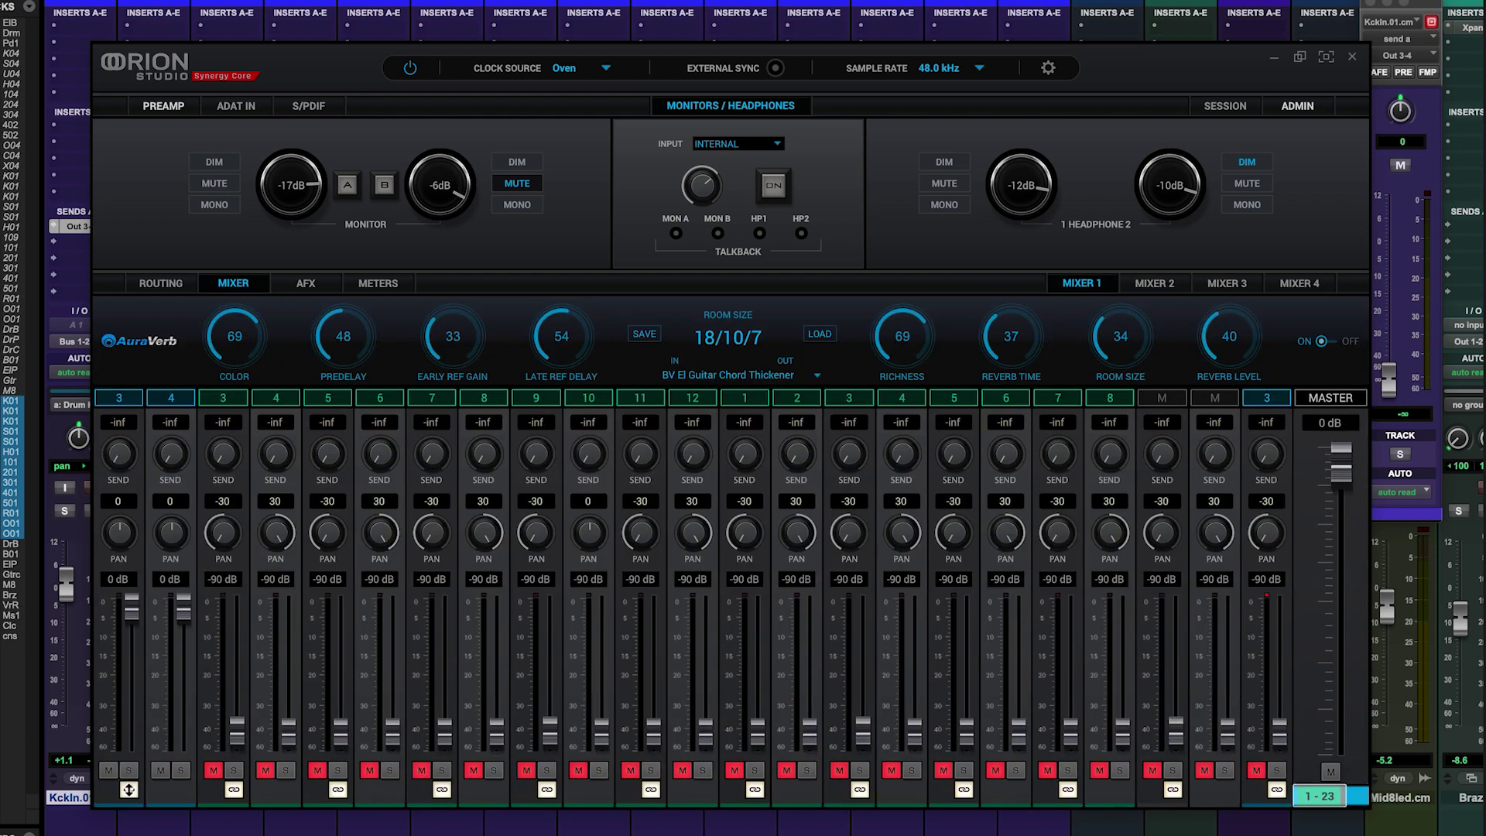
left_click_drag(132, 602, 132, 724)
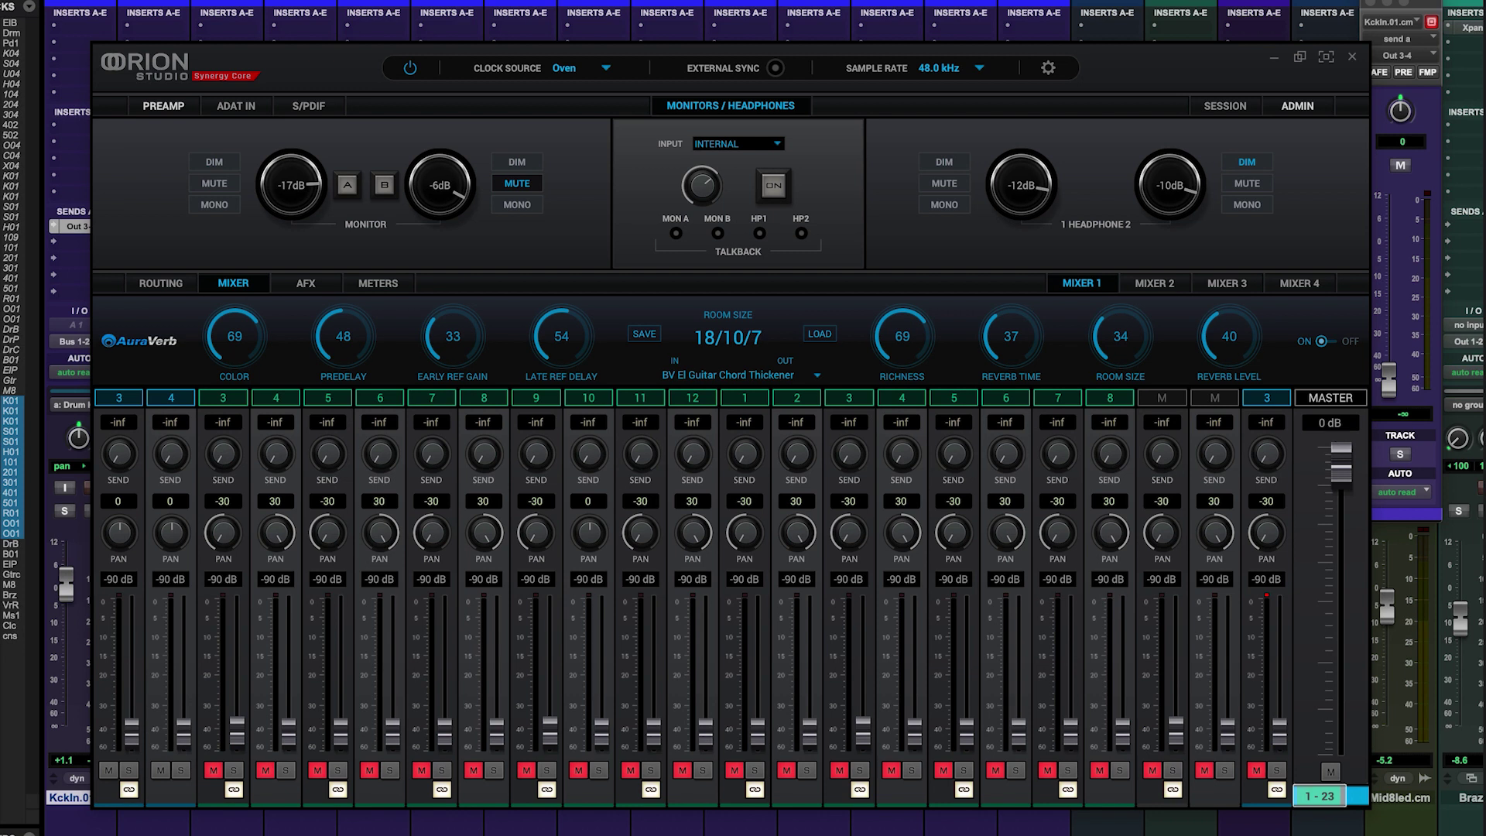
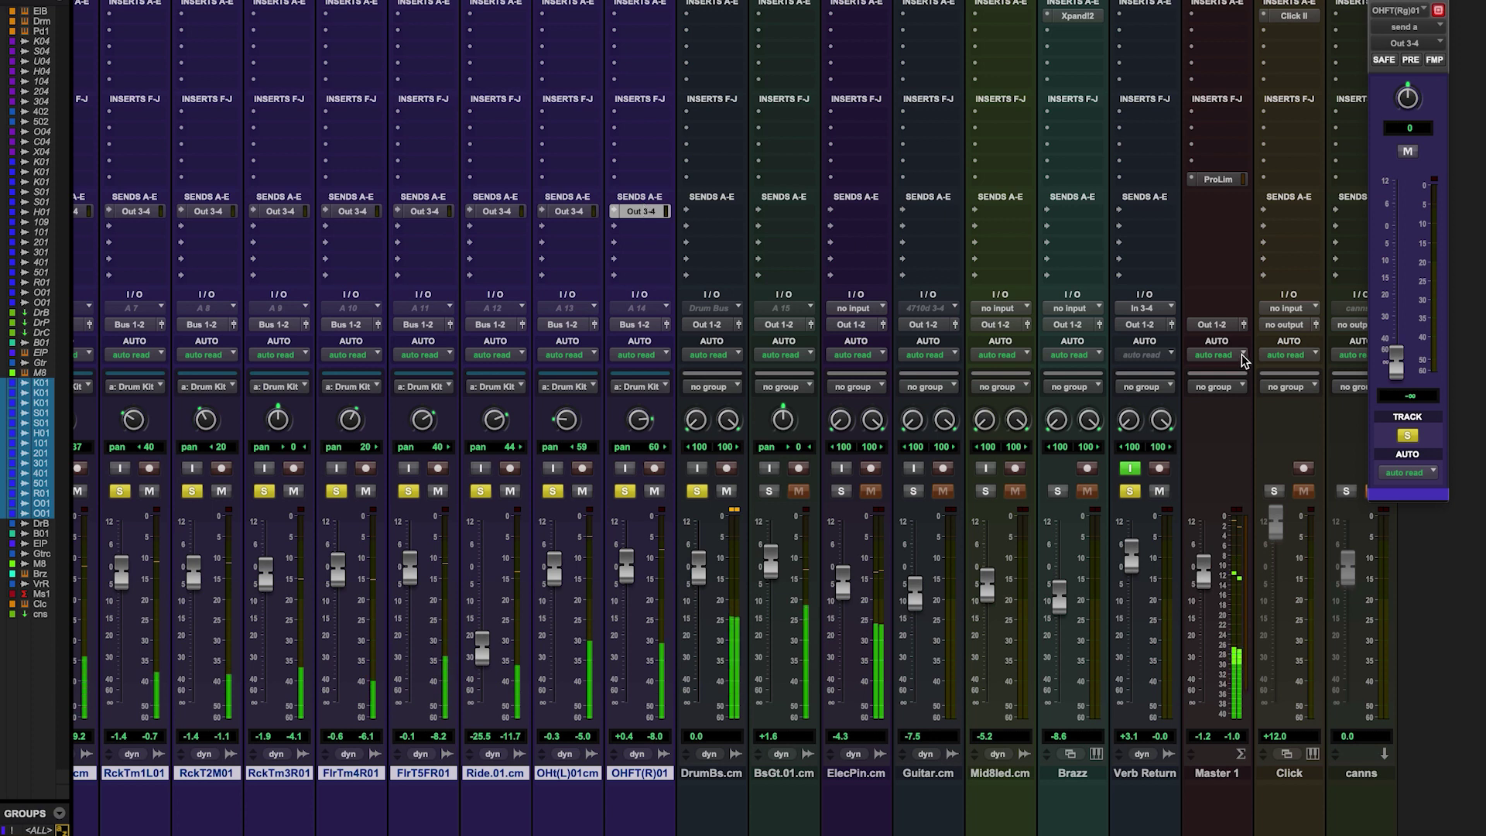
Step: Raise the OHFT(R)01 overhead track's Out 3-4 send to -4.9 dB and switch to the Orion Studio control panel
left_click_drag(1396, 362, 1390, 242)
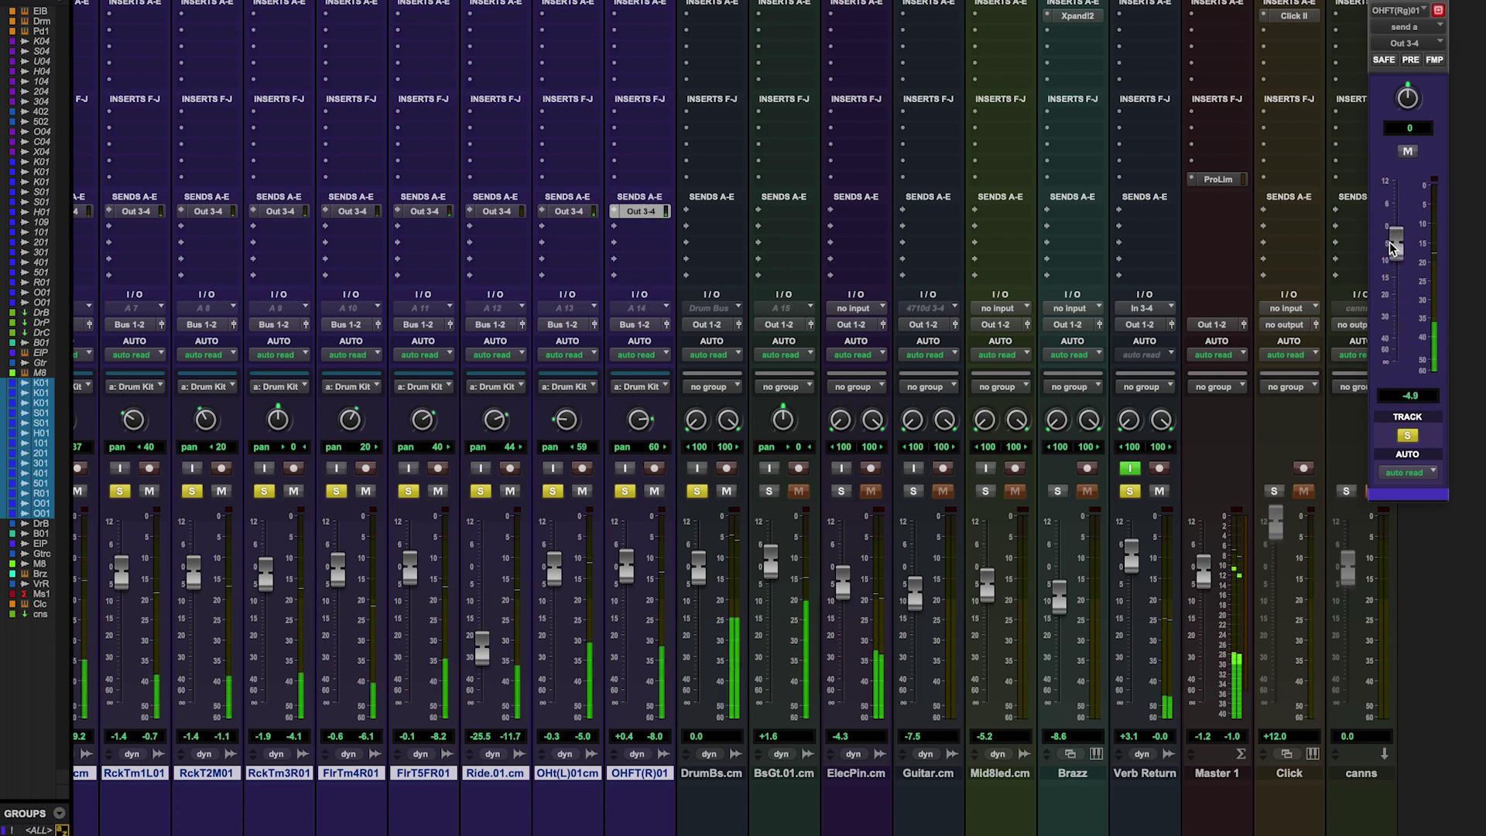
key("super+Tab")
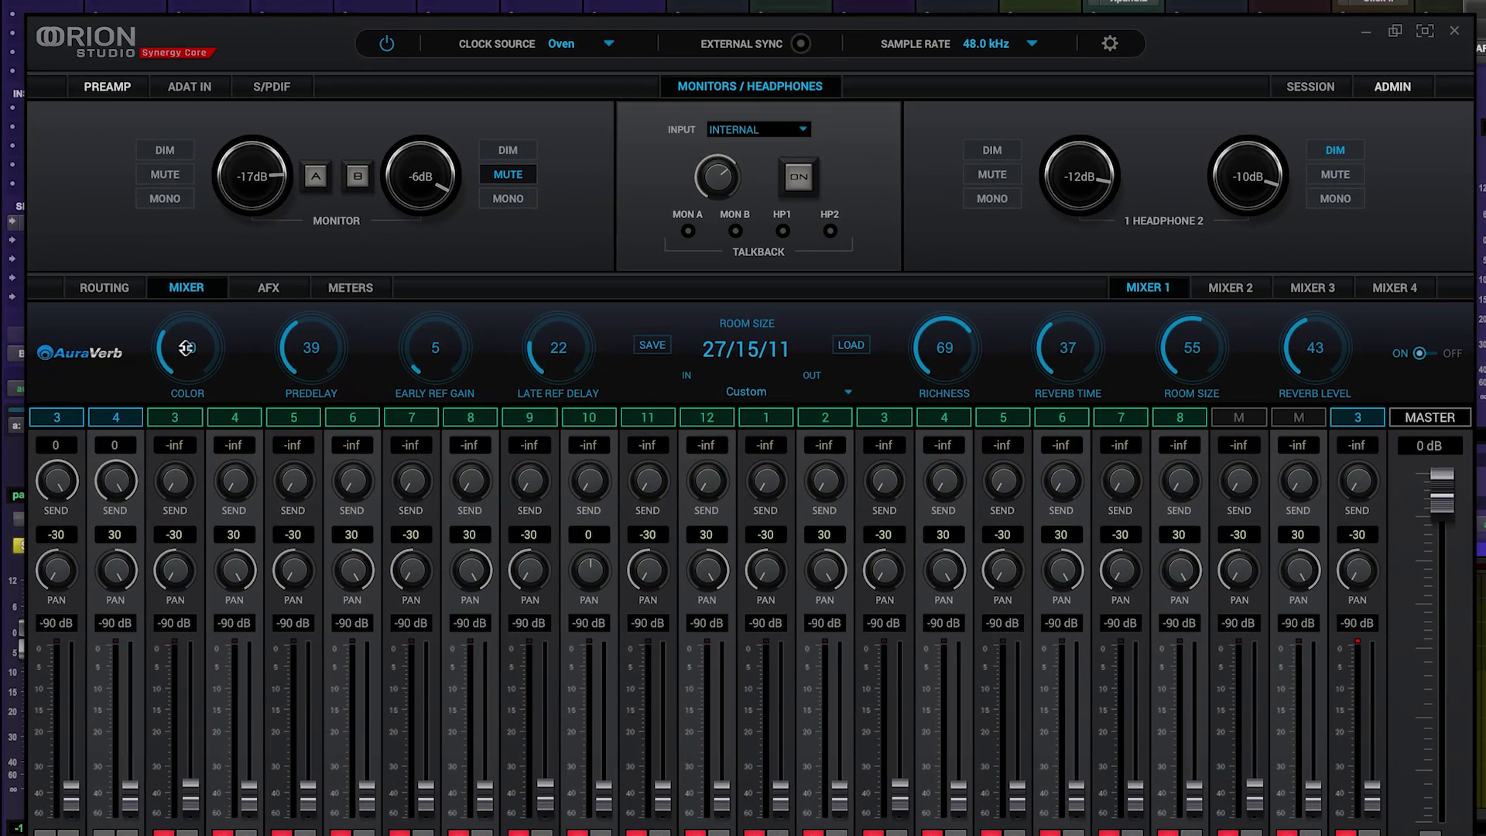
Step: Set the AuraVerb color to 35, predelay to 73, early reflection gain to 27 and reverb level to 27
mouse_move(186, 348)
left_mouse_down()
mouse_move(194, 200)
mouse_move(193, 343)
left_mouse_up()
left_click_drag(304, 365, 308, 279)
left_click_drag(438, 332, 435, 311)
left_click_drag(1306, 342, 1311, 382)
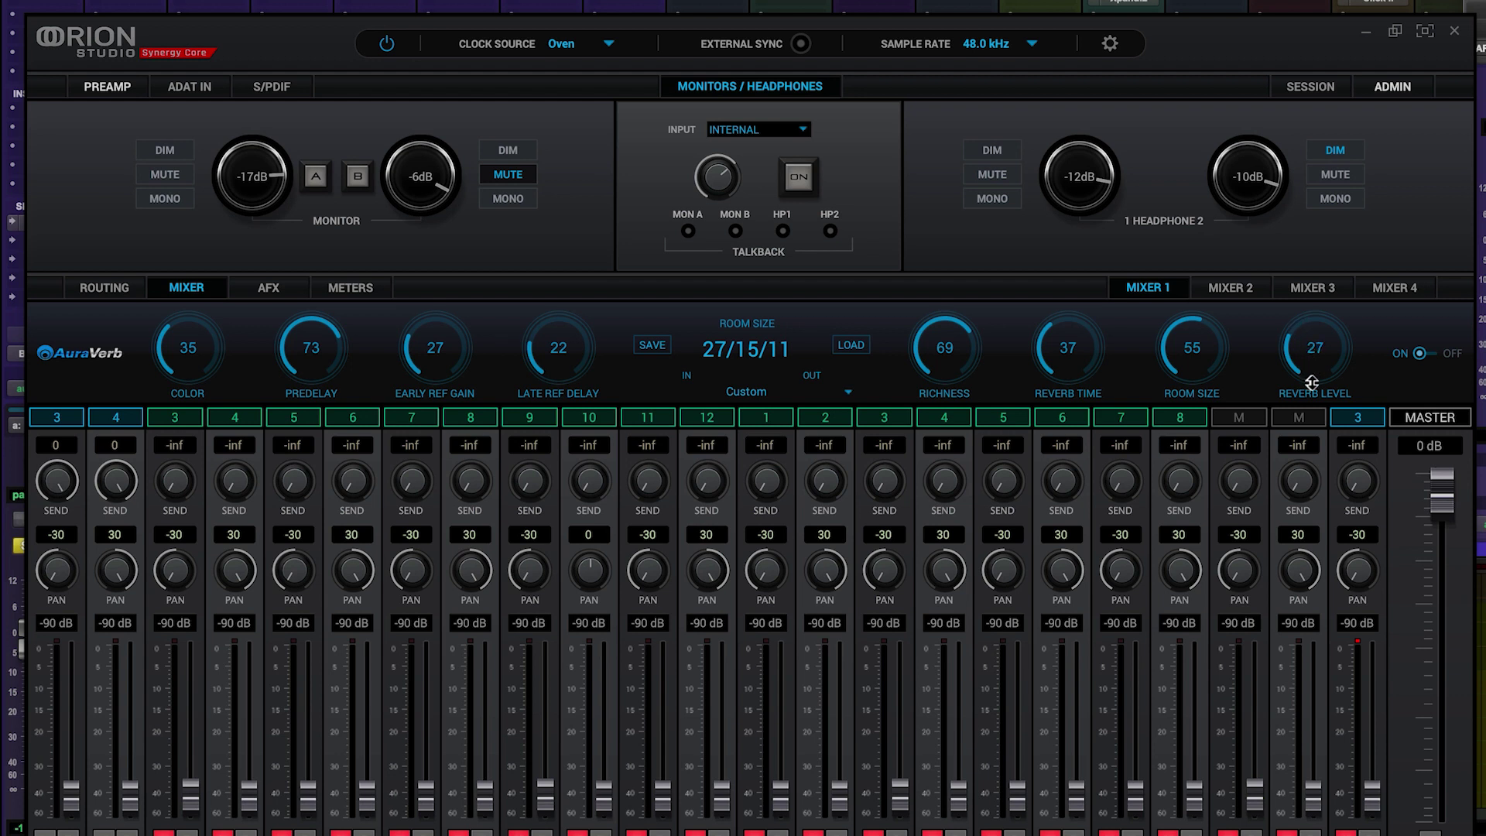
Step: Set the AuraVerb early reflection gain to 12, reverb level to 39 and room size to 31
left_click_drag(430, 353, 432, 369)
left_click_drag(1315, 348, 1314, 328)
left_click_drag(1184, 339, 1193, 393)
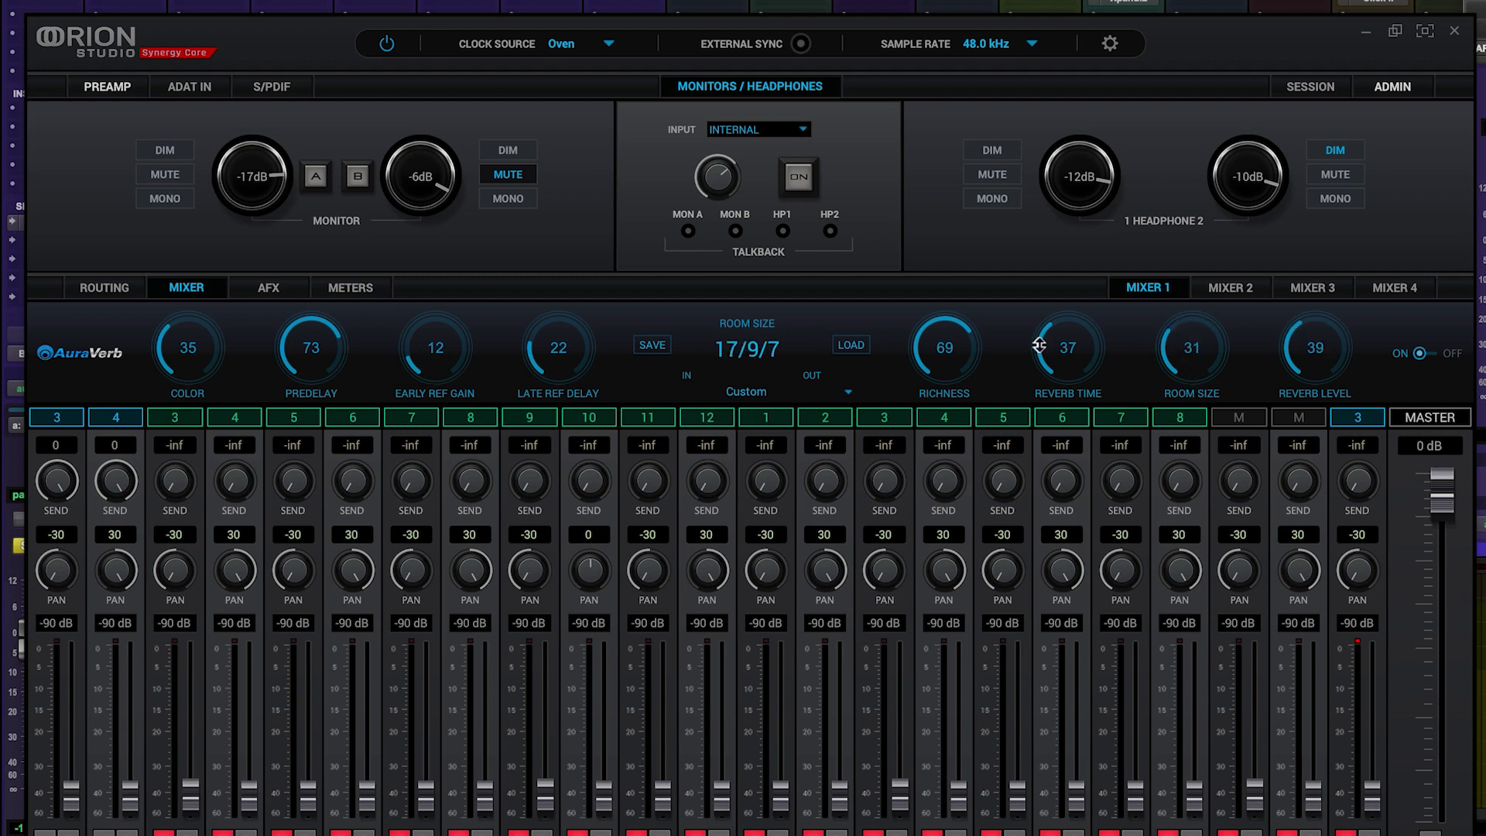
Step: Set the AuraVerb richness to 82 and the reverb time to 100
left_click_drag(1062, 333, 1056, 263)
left_click_drag(935, 348, 958, 296)
left_click_drag(1061, 349, 1049, 286)
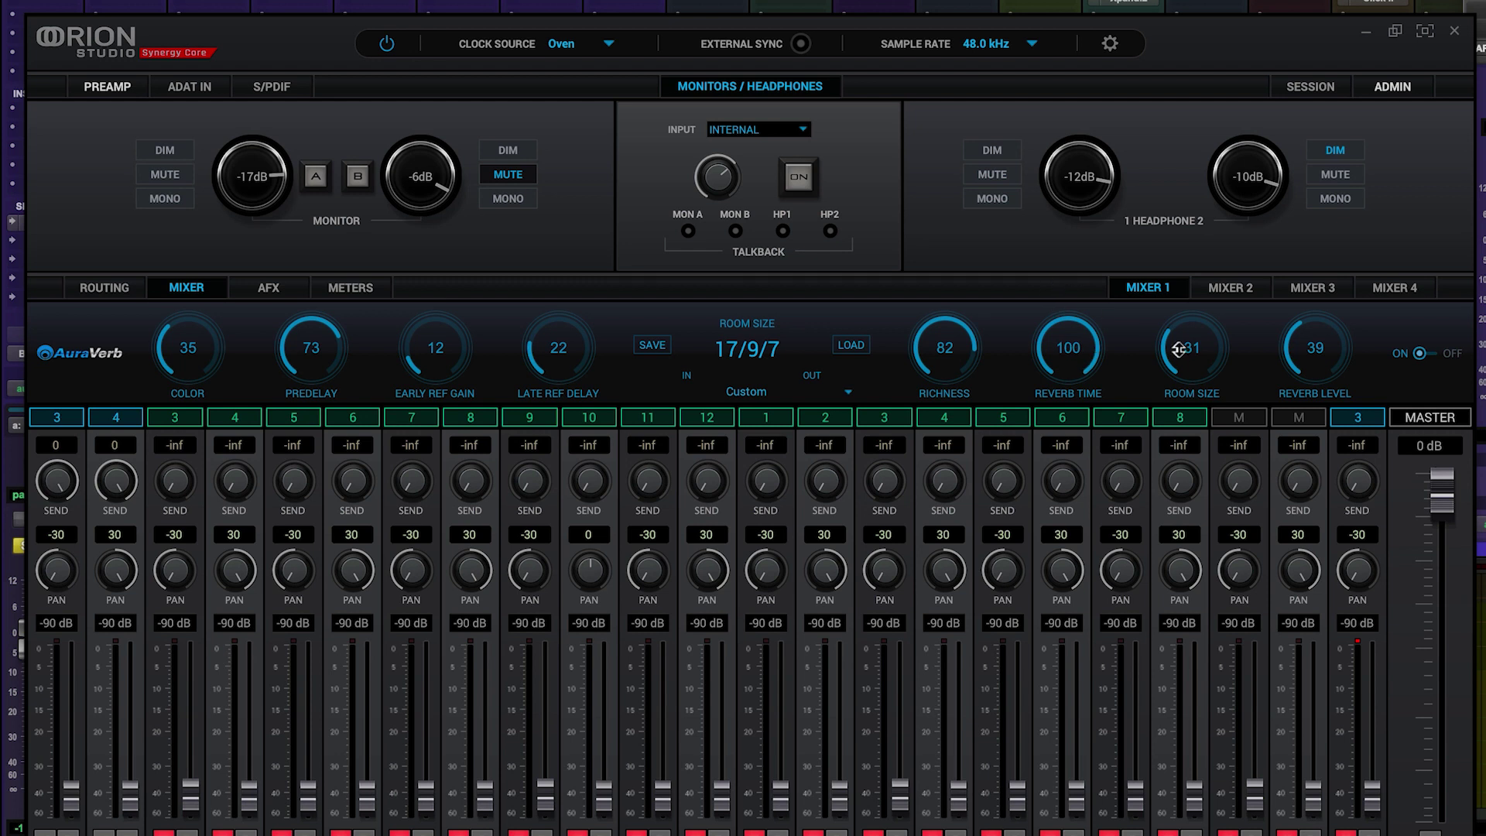
Step: Set the AuraVerb reverb level to 26, late reflection delay to 50, early reflection gain to 41 and room size to 18
left_click_drag(1205, 354, 1181, 250)
left_click_drag(1310, 329, 1320, 377)
left_click_drag(552, 368, 552, 336)
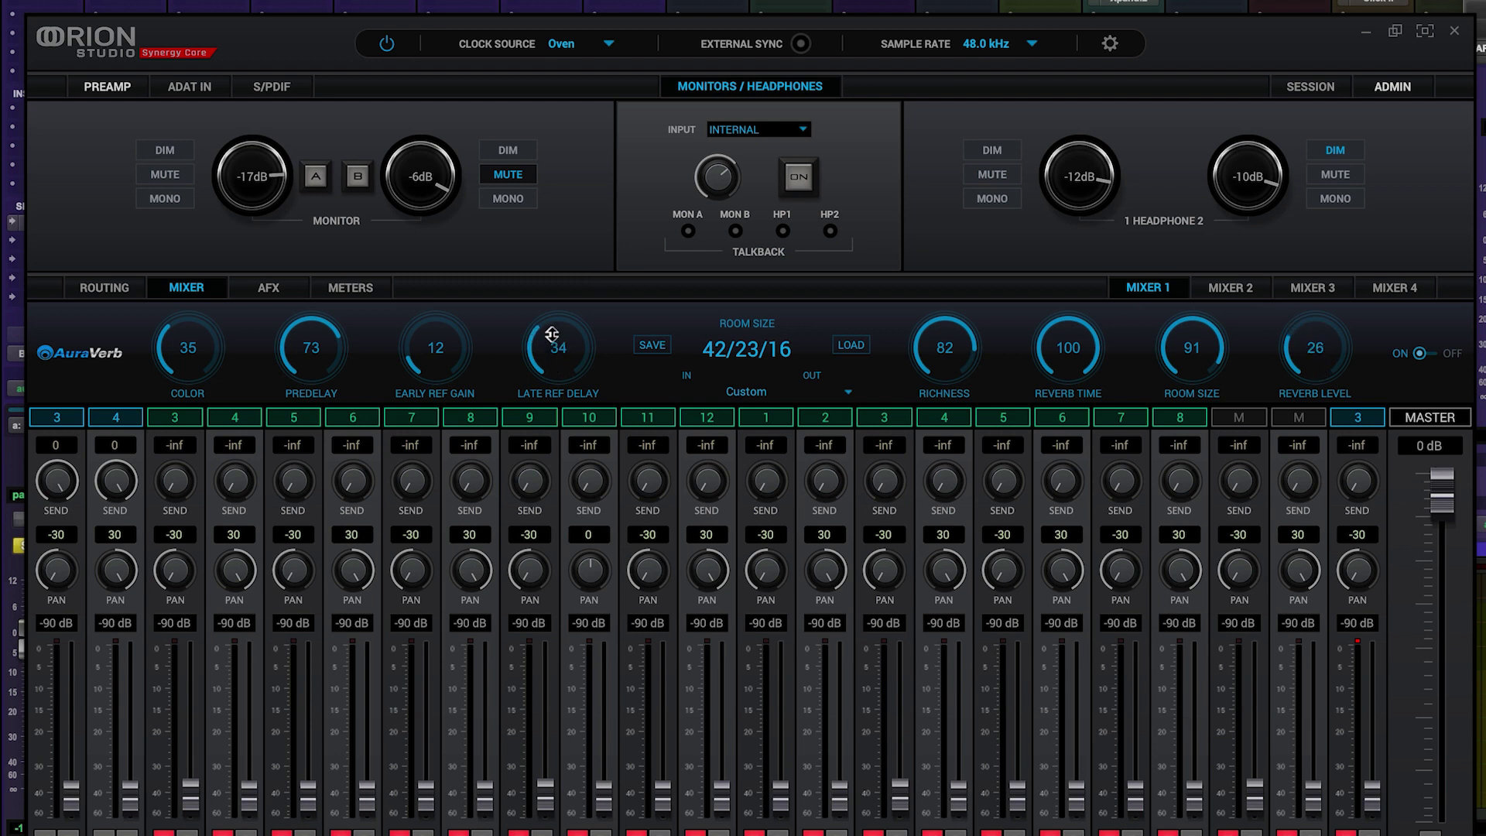
left_click_drag(435, 350, 430, 287)
left_click_drag(1191, 346, 1211, 509)
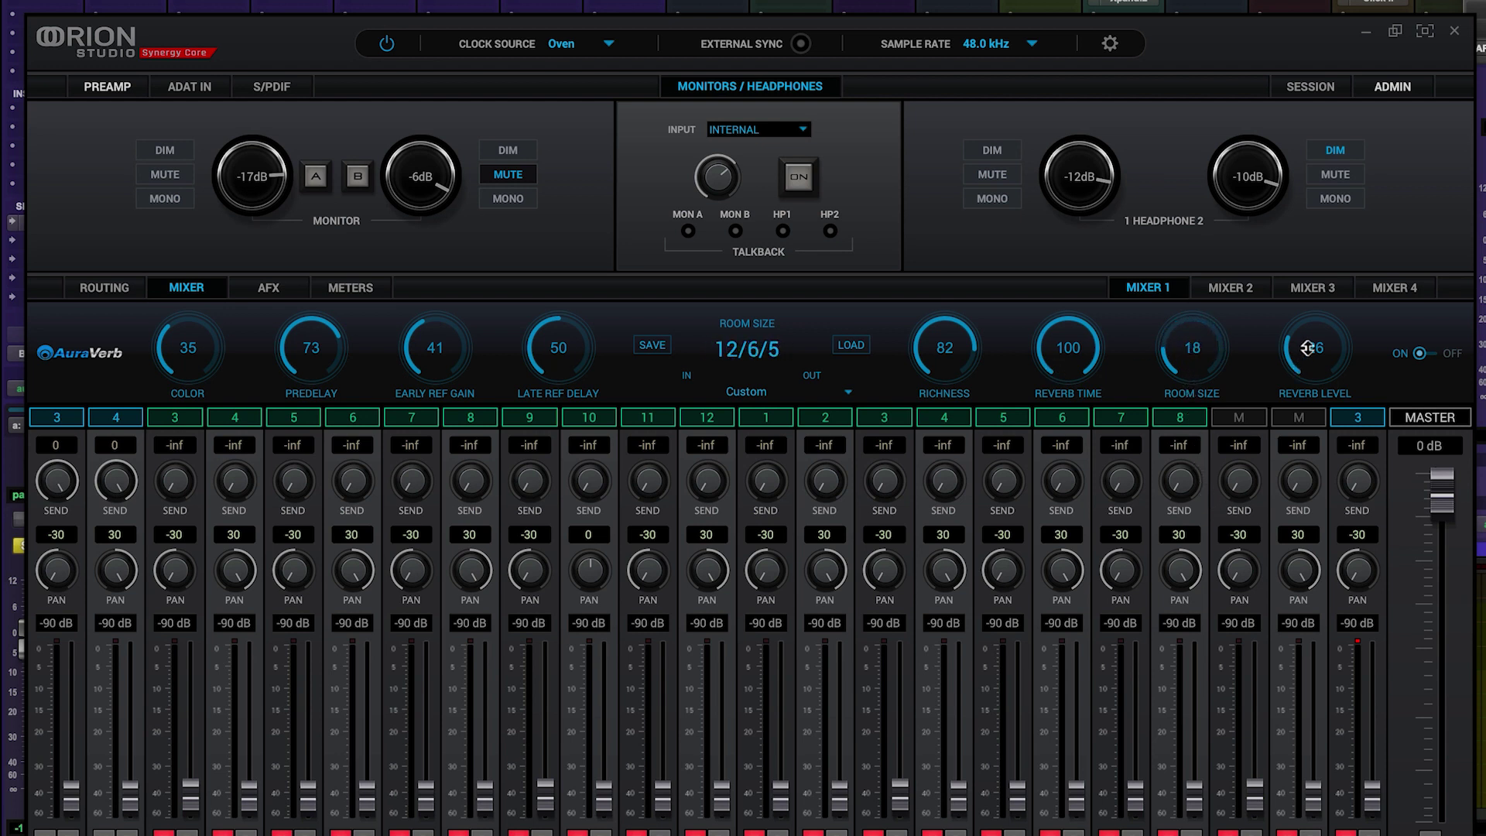
Step: Set the AuraVerb predelay to 59, early reflection gain to 8, late reflection delay to 54, richness to 91 and reverb level to 44
left_click_drag(308, 341, 308, 365)
left_click_drag(432, 339, 441, 410)
left_click_drag(550, 352, 551, 345)
left_click_drag(1306, 352, 1307, 318)
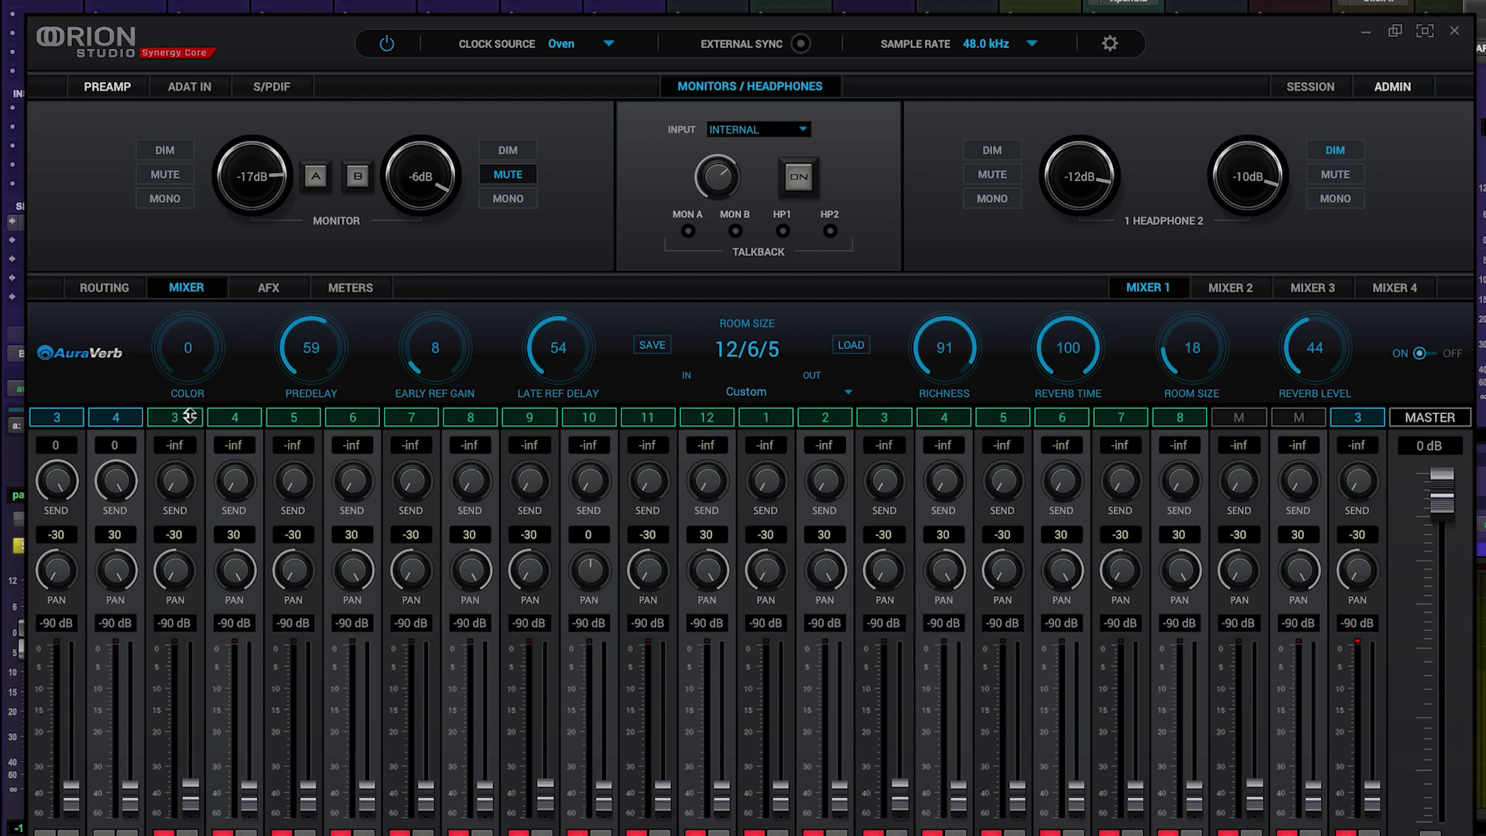
Step: Set the AuraVerb color to 86, predelay to 11, early reflection gain to 9, late reflection delay to 0 and reverb level to 31
left_click_drag(185, 306, 178, 226)
left_click_drag(305, 338, 318, 436)
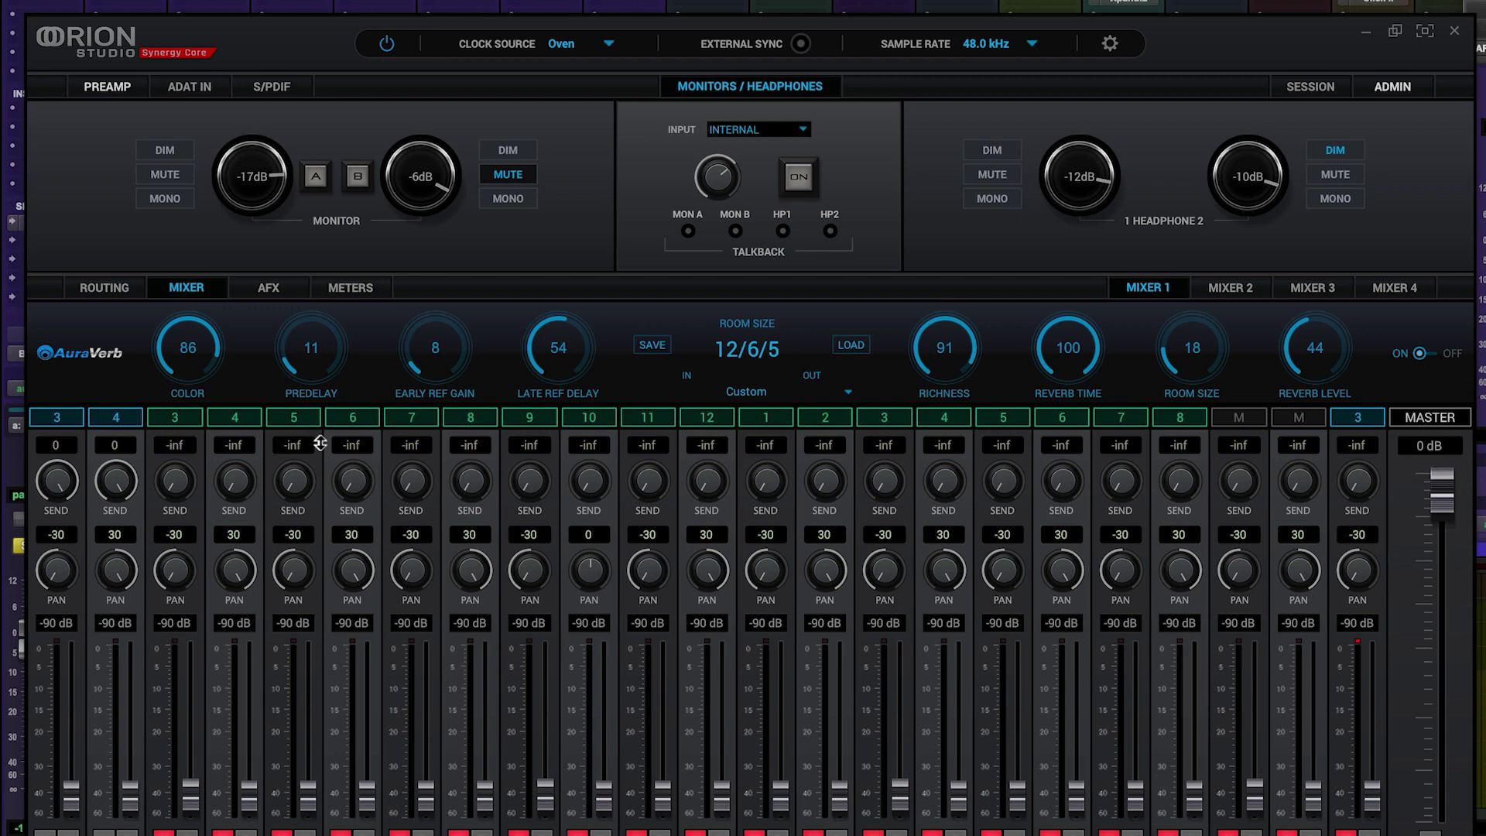
left_click_drag(425, 353, 431, 349)
left_click_drag(567, 345, 577, 470)
left_click_drag(1306, 344, 1308, 372)
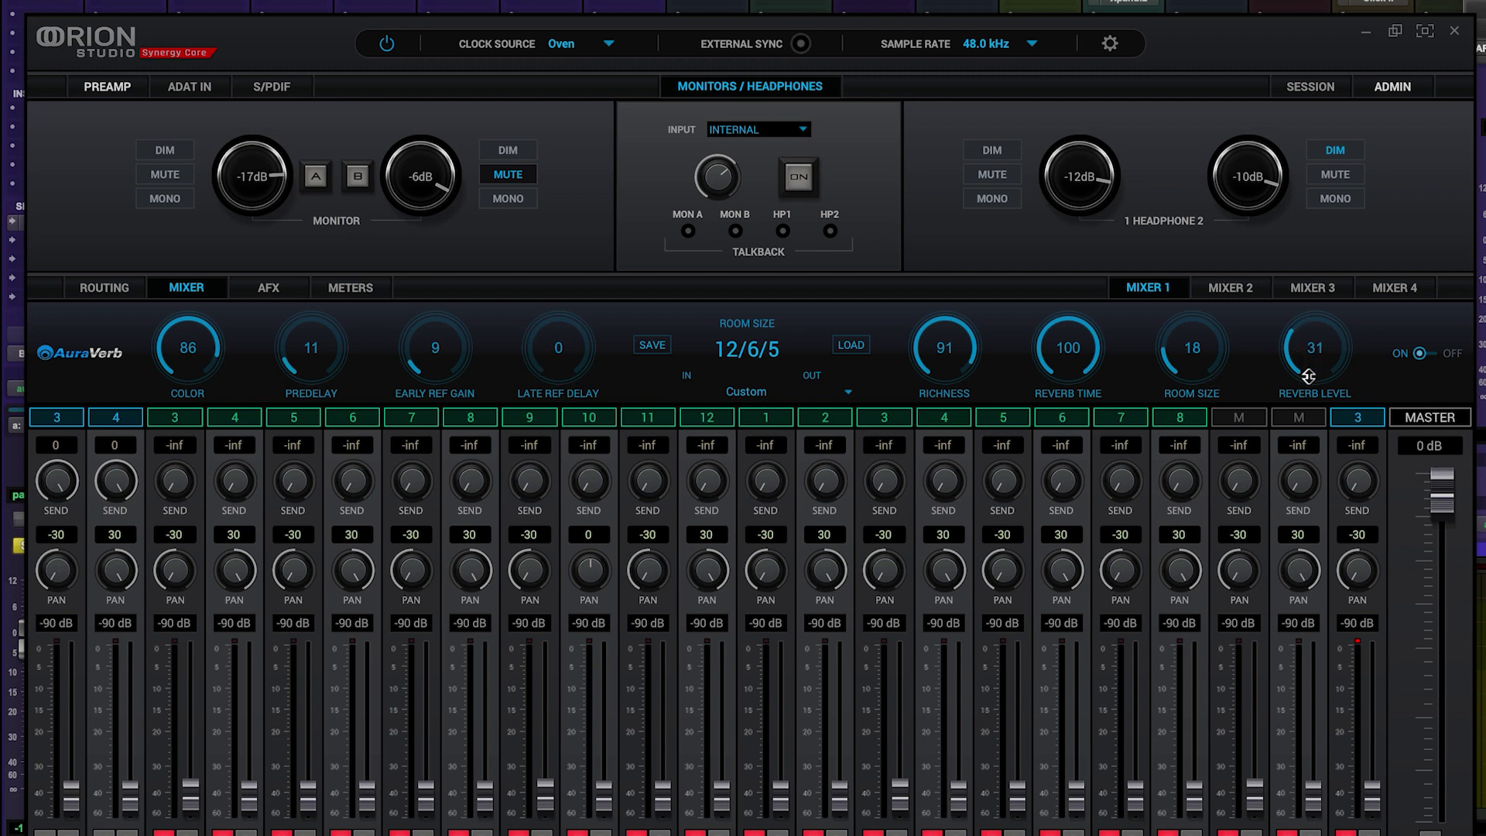